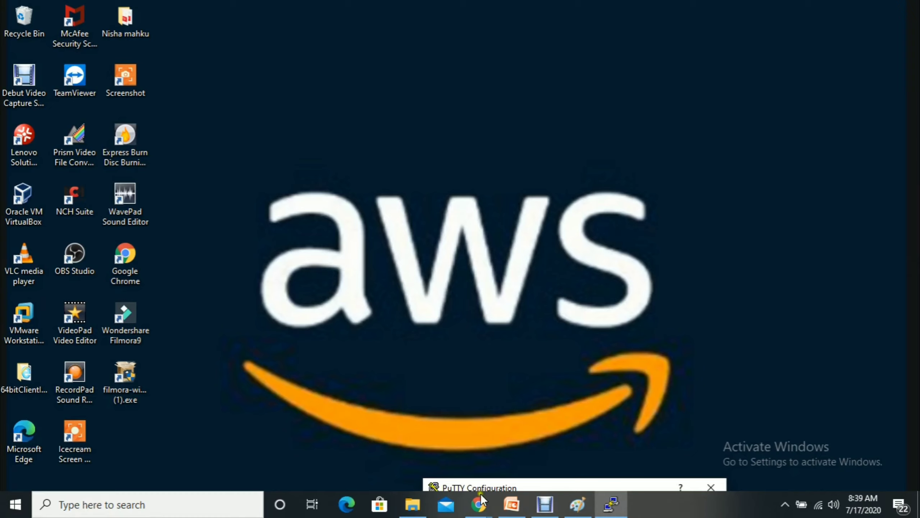
Switch to Chrome and copy the App instance's IPv4 public IP in the EC2 console
{"action": "mouse_move", "coordinate": [479, 504]}
{"action": "left_click", "coordinate": [452, 467]}
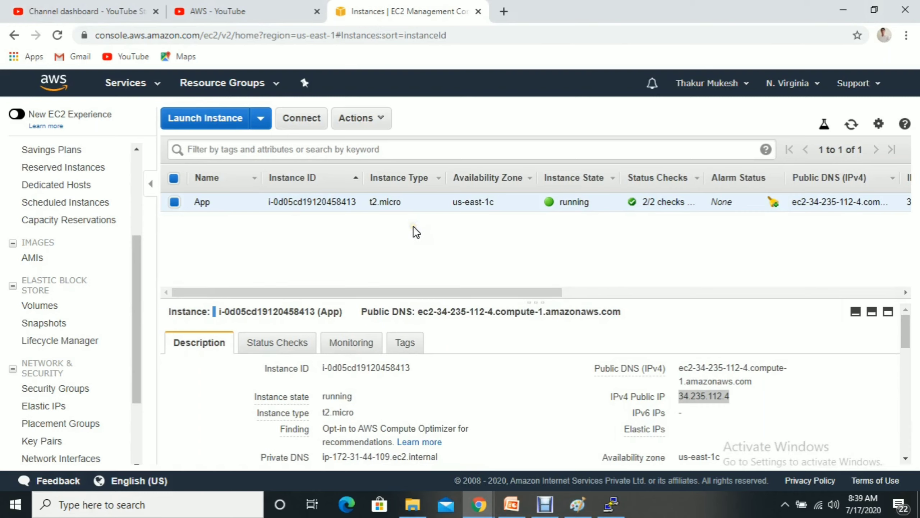
{"action": "left_click", "coordinate": [361, 236]}
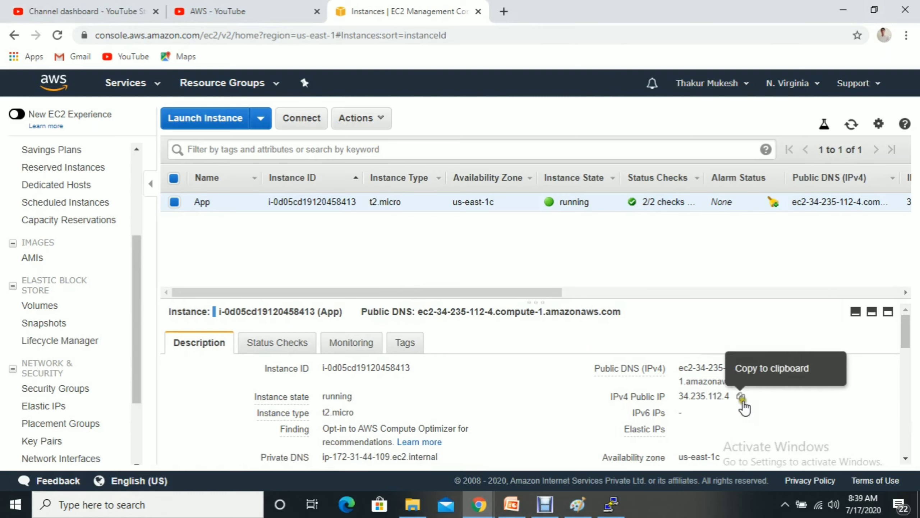
{"action": "left_click", "coordinate": [741, 398]}
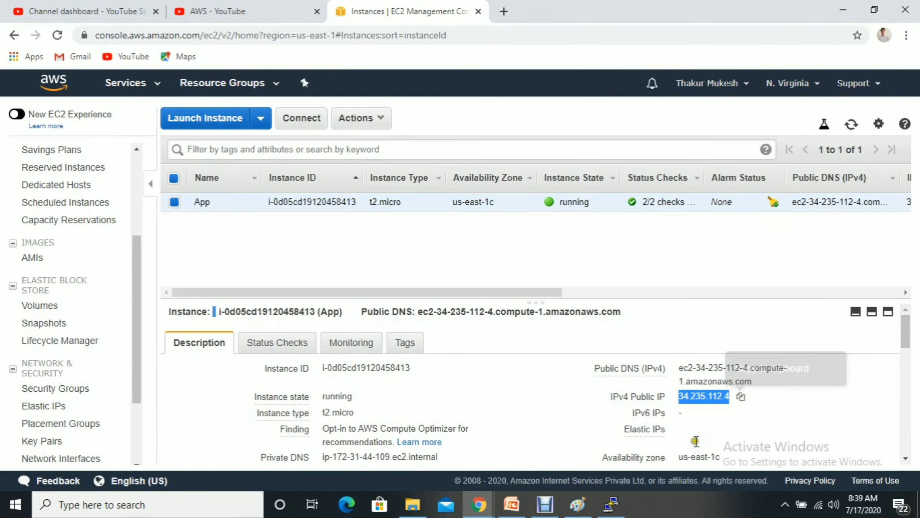
Switch to the PuTTY configuration and set the host name to the copied IP 34.235.112.4
{"action": "left_click", "coordinate": [612, 506]}
{"action": "left_click_drag", "start_coordinate": [586, 484], "coordinate": [488, 157]}
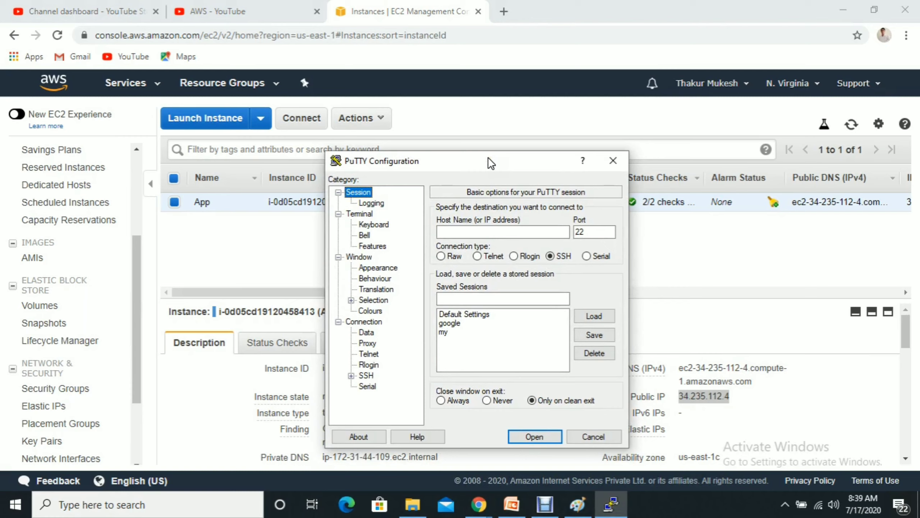
{"action": "left_click", "coordinate": [475, 234]}
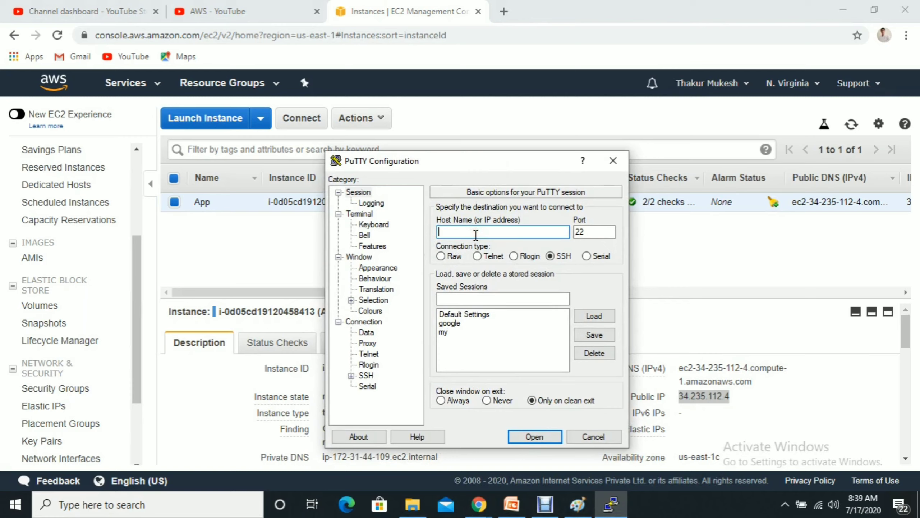
{"action": "key", "text": "ctrl+v"}
{"action": "left_click", "coordinate": [352, 376]}
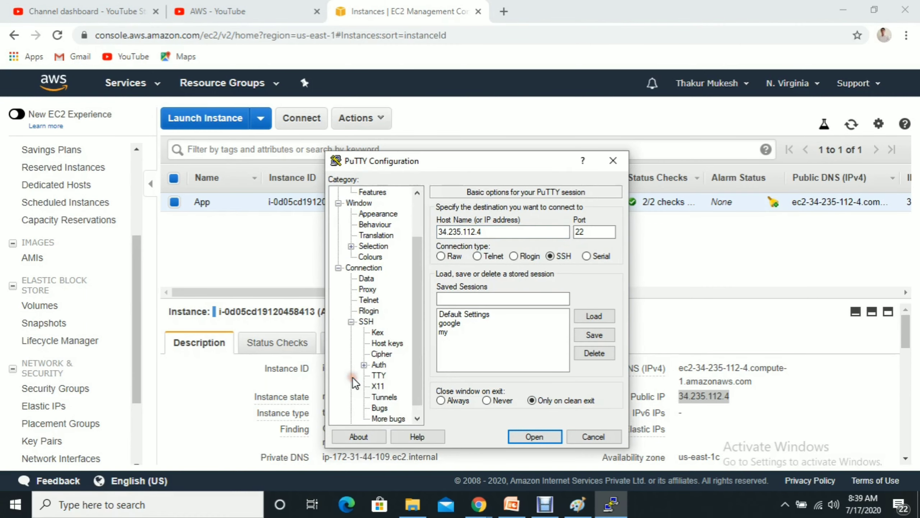
{"action": "left_click", "coordinate": [379, 363]}
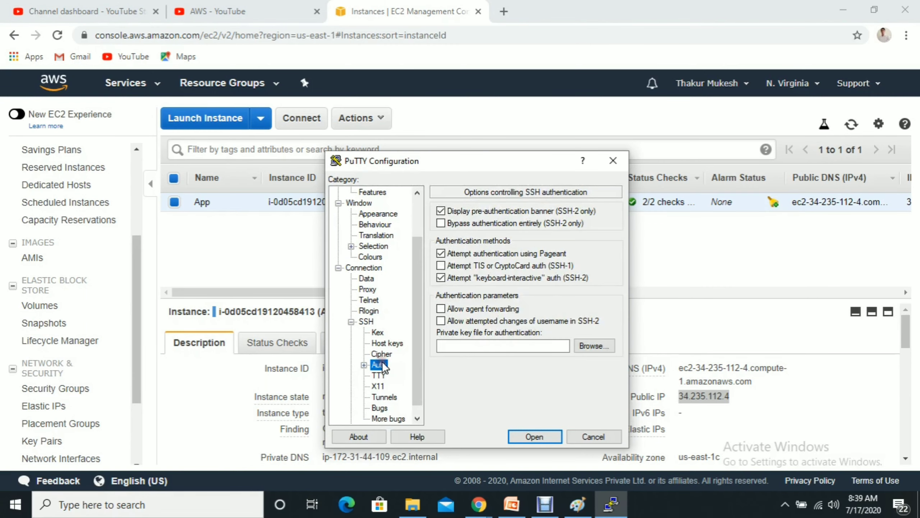
{"action": "left_click", "coordinate": [589, 349]}
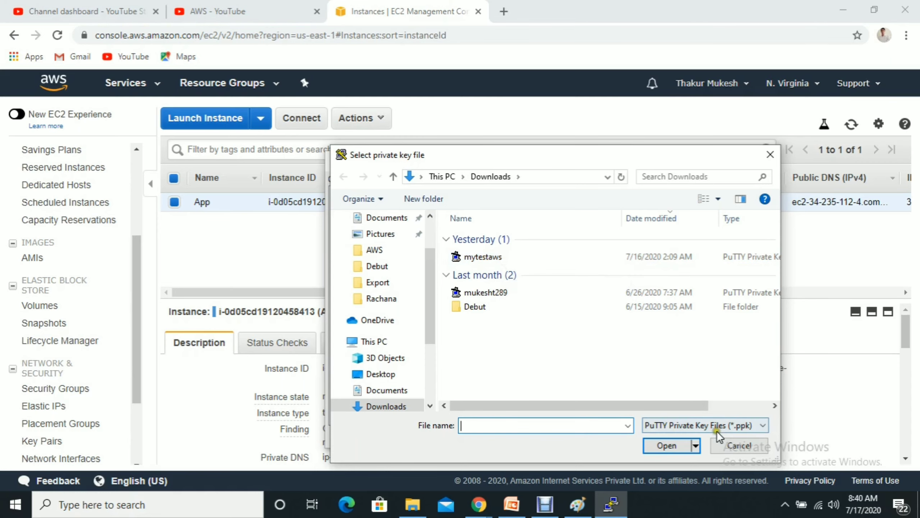
{"action": "left_click", "coordinate": [727, 441]}
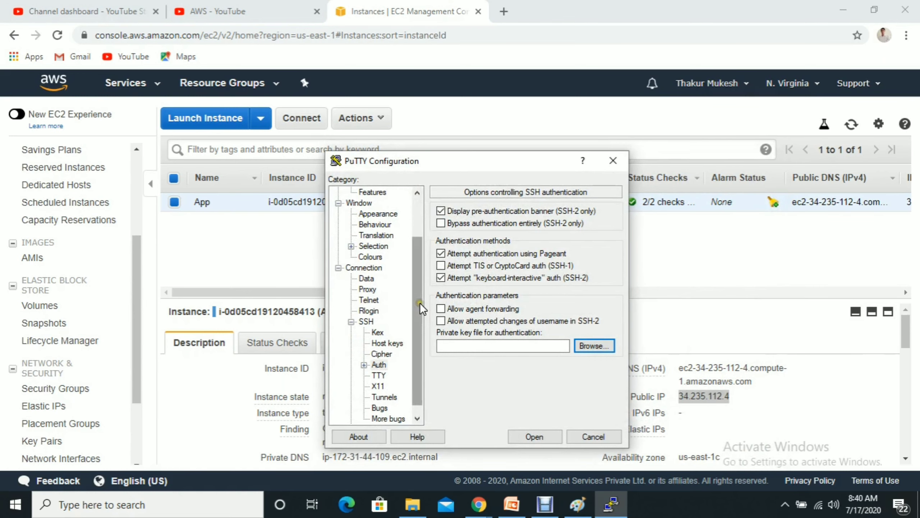
{"action": "left_click_drag", "start_coordinate": [420, 303], "coordinate": [418, 218]}
{"action": "left_click", "coordinate": [356, 193]}
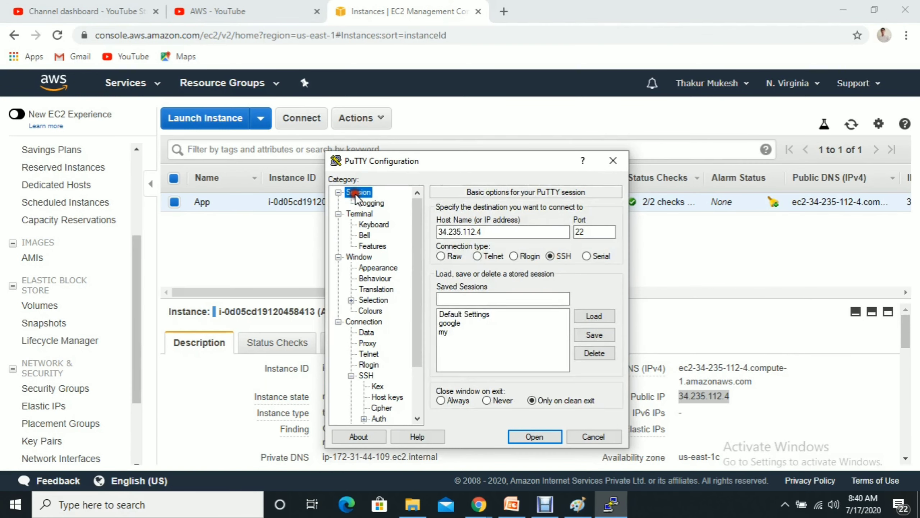
{"action": "left_click_drag", "start_coordinate": [418, 292], "coordinate": [418, 324]}
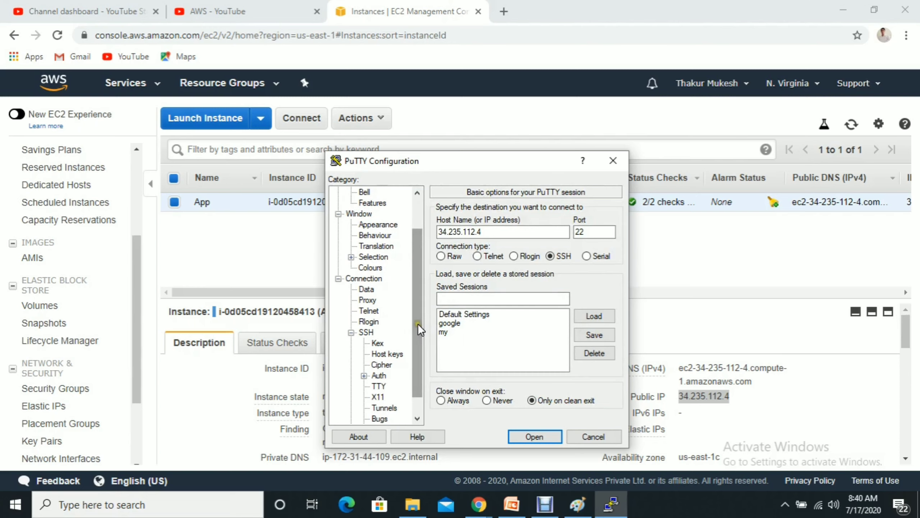
In the SSH authentication settings, select mytestaws from Downloads as the private key file
{"action": "left_click", "coordinate": [365, 333]}
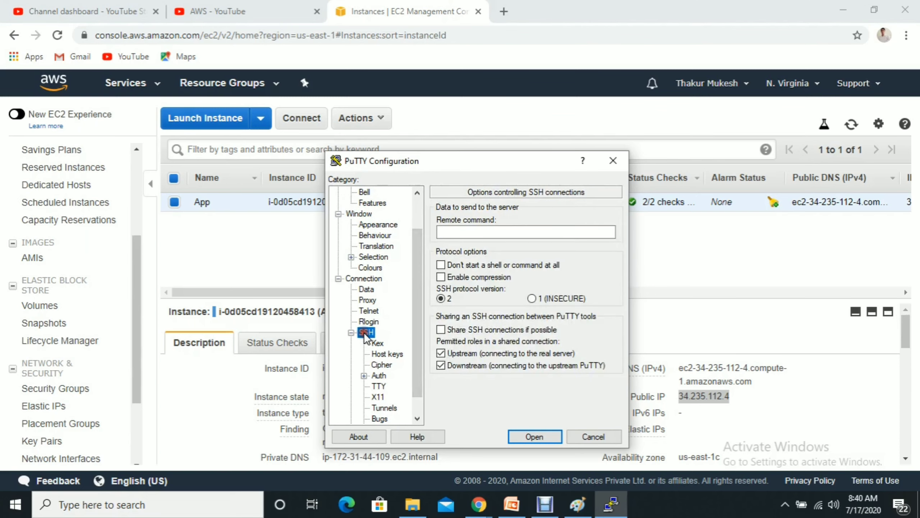
{"action": "left_click", "coordinate": [379, 376]}
{"action": "left_click", "coordinate": [602, 347]}
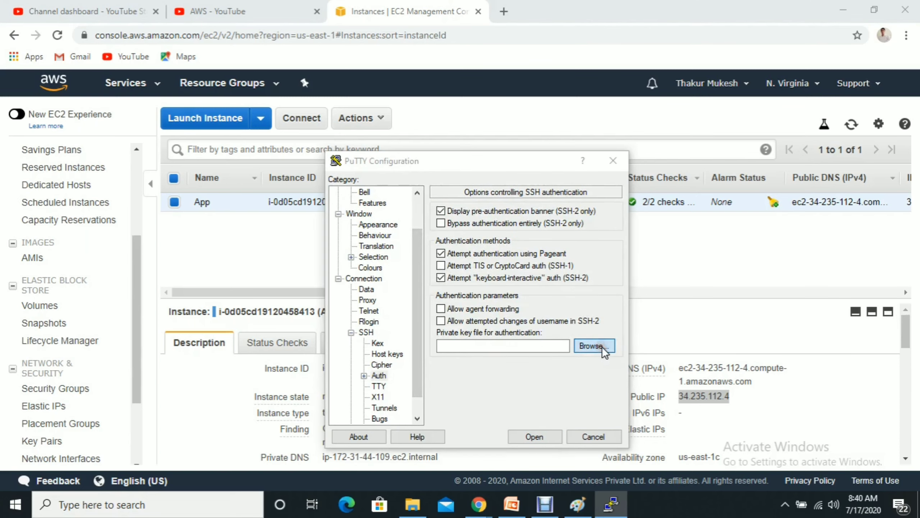
{"action": "left_click", "coordinate": [473, 256]}
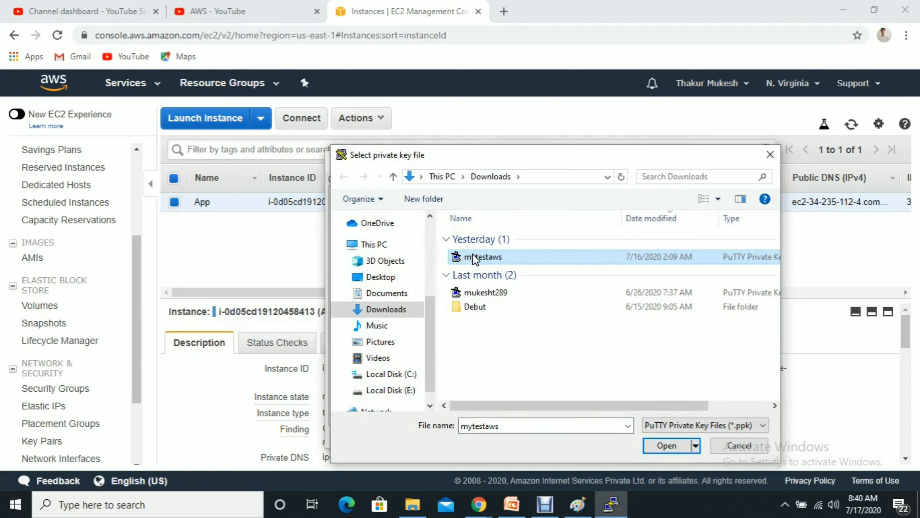
{"action": "left_click", "coordinate": [678, 446]}
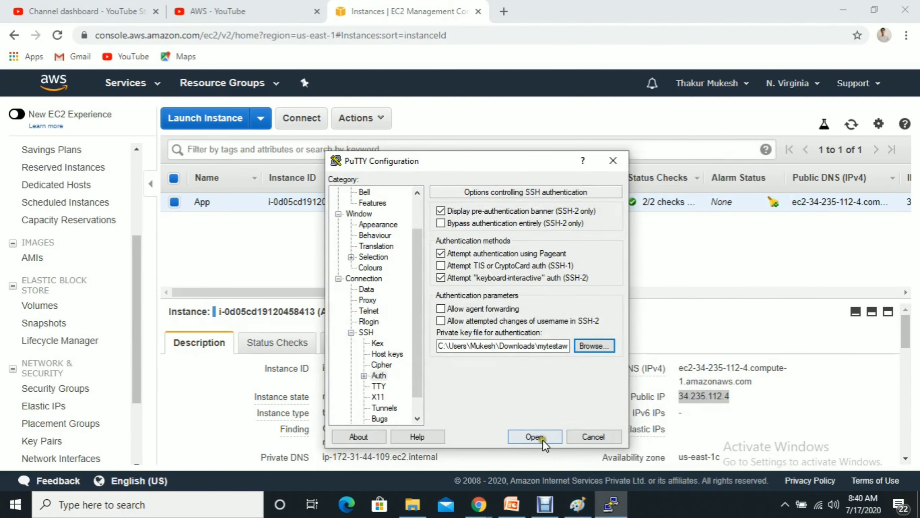
Open the SSH session, maximize the terminal window and log in as ec2-user
{"action": "left_click", "coordinate": [541, 437]}
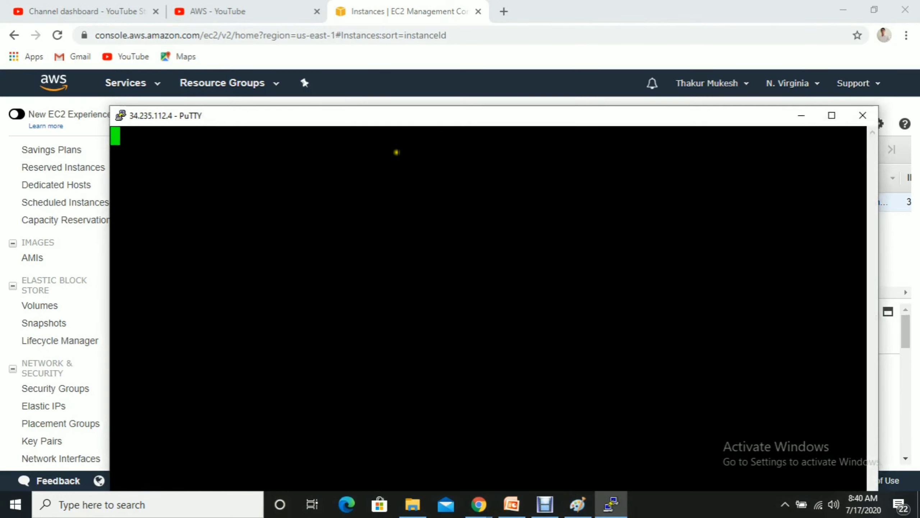
{"action": "double_click", "coordinate": [419, 118]}
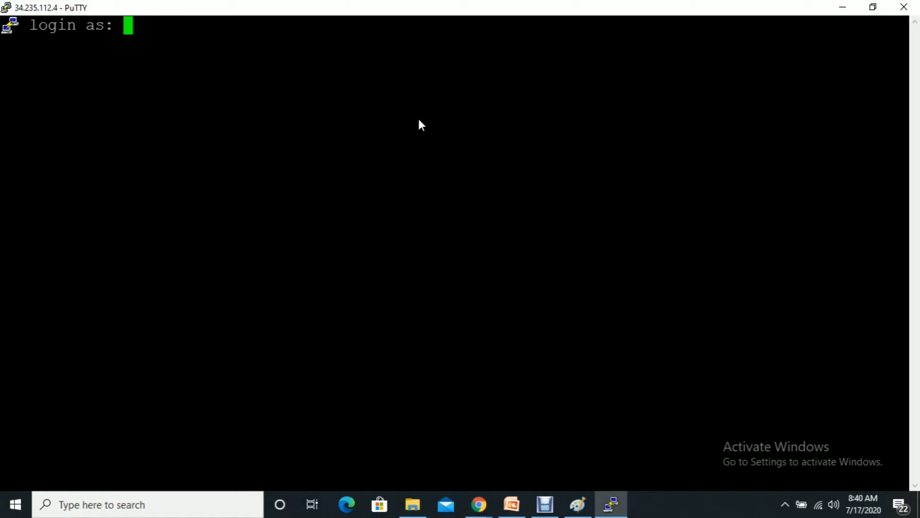
{"action": "type", "text": "ec"}
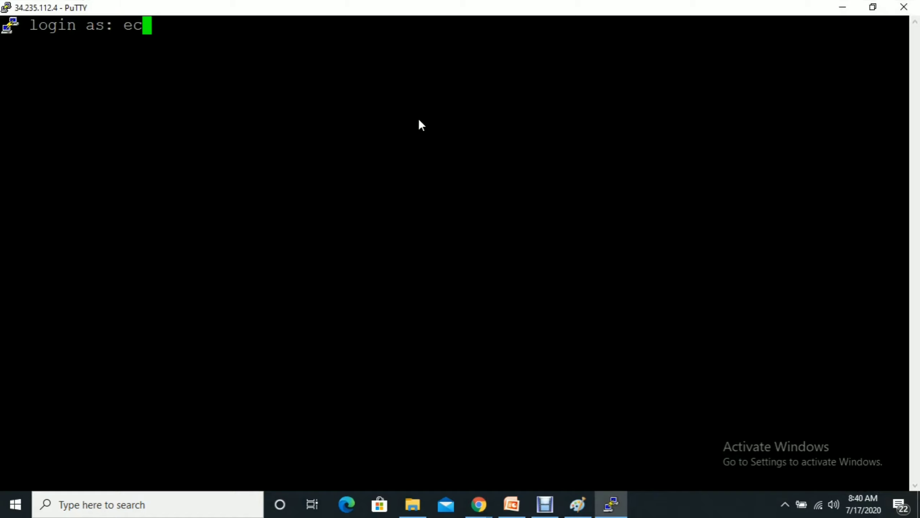
{"action": "type", "text": "2-user"}
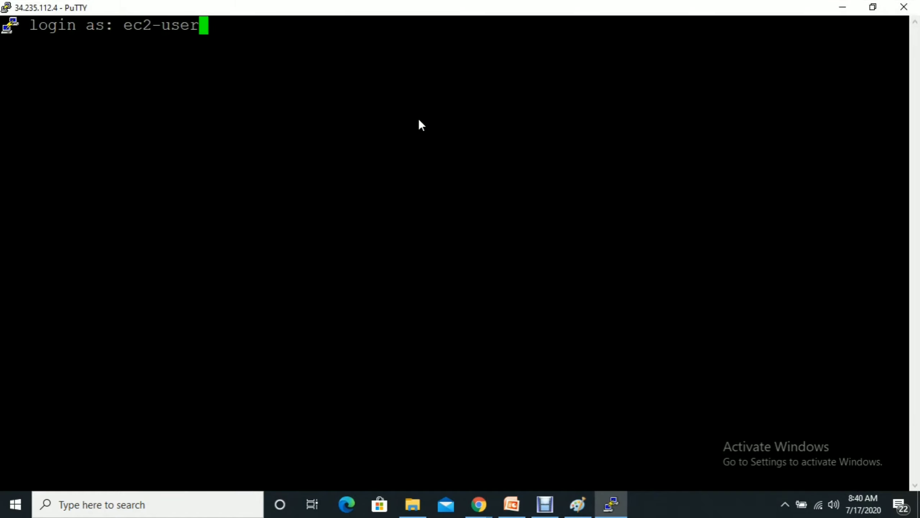
{"action": "key", "text": "Return"}
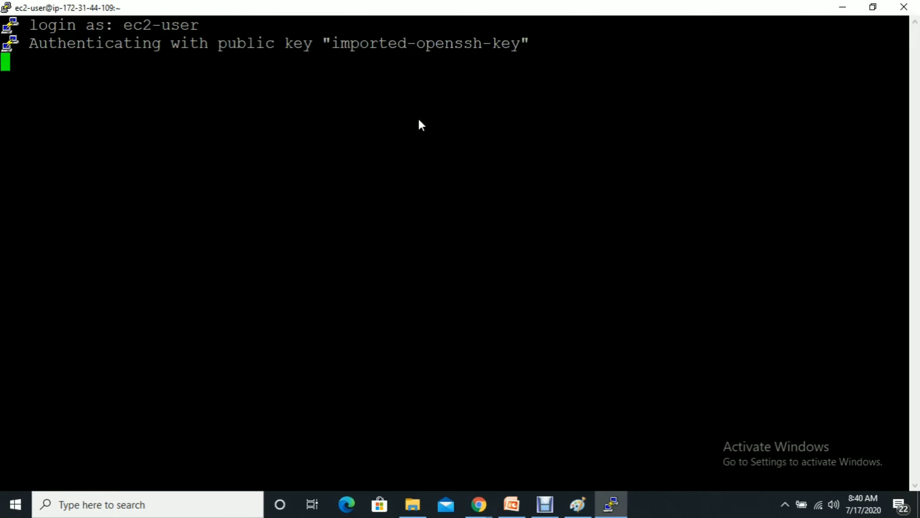
Switch to the root user with sudo su - and clear the terminal
{"action": "type", "text": "sudo su -"}
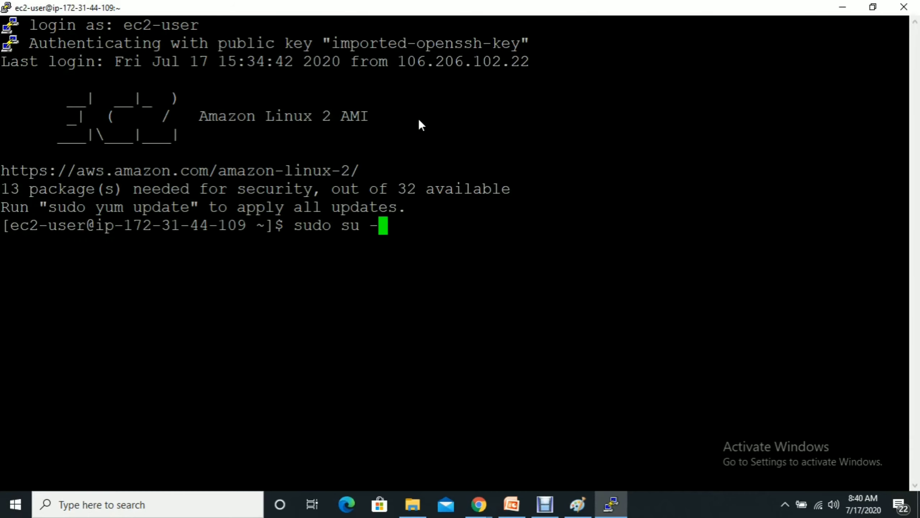
{"action": "key", "text": "Return"}
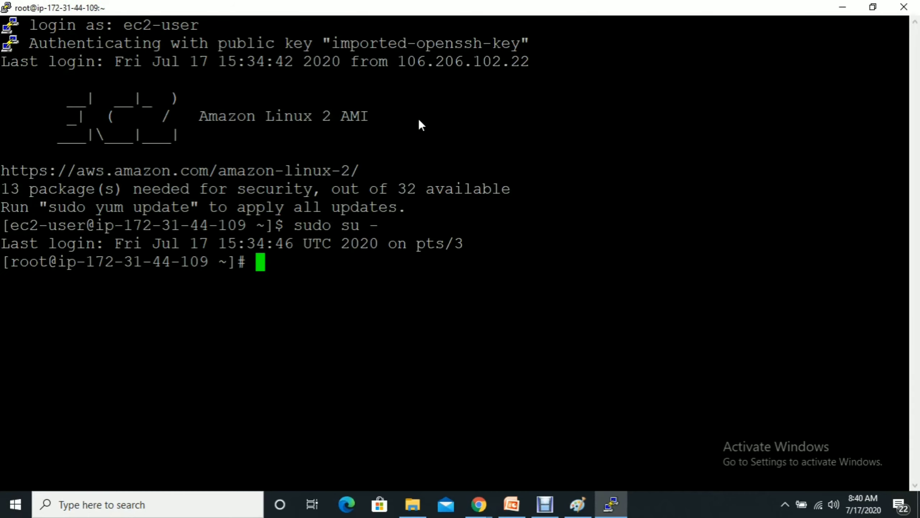
{"action": "type", "text": "clear"}
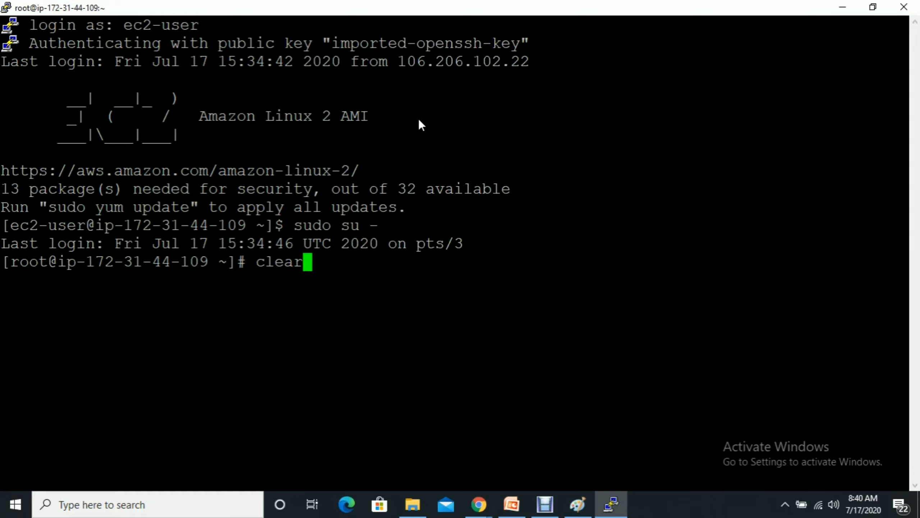
{"action": "key", "text": "Return"}
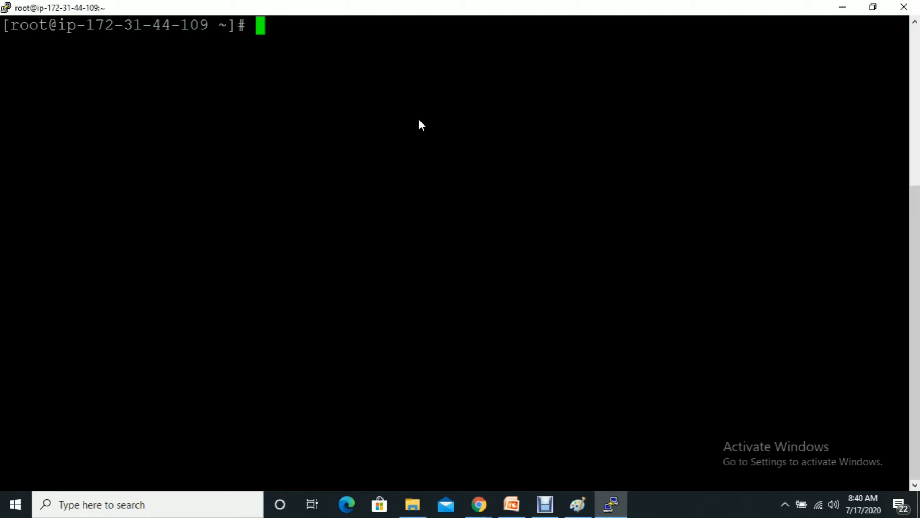
List the instance's disks and partitions with fdisk -l
{"action": "type", "text": "fd"}
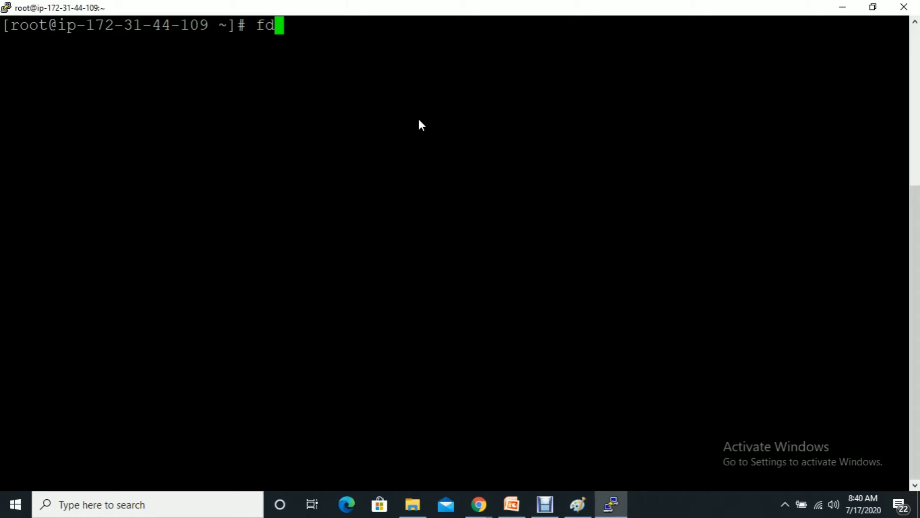
{"action": "type", "text": "isk -l"}
{"action": "key", "text": "Return"}
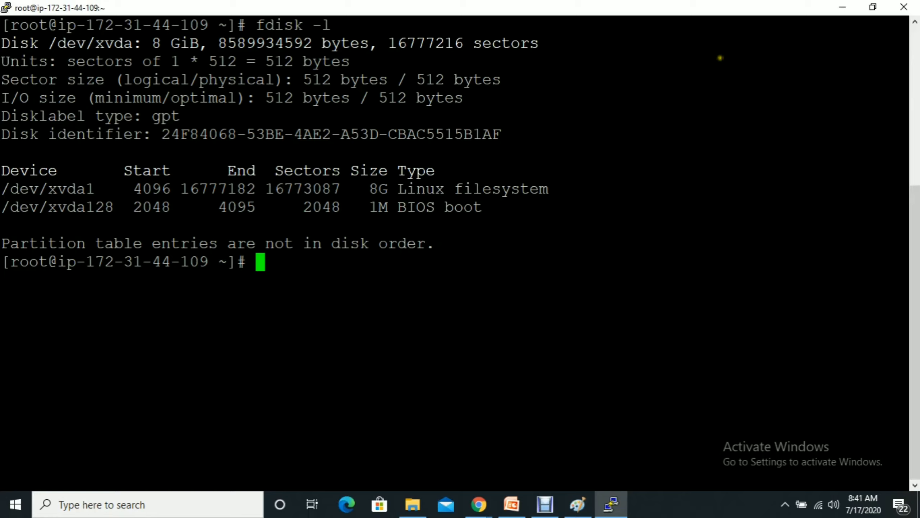
Return to the EC2 console in Chrome and open the Elastic Block Store Volumes page in a new tab
{"action": "left_click", "coordinate": [835, 10]}
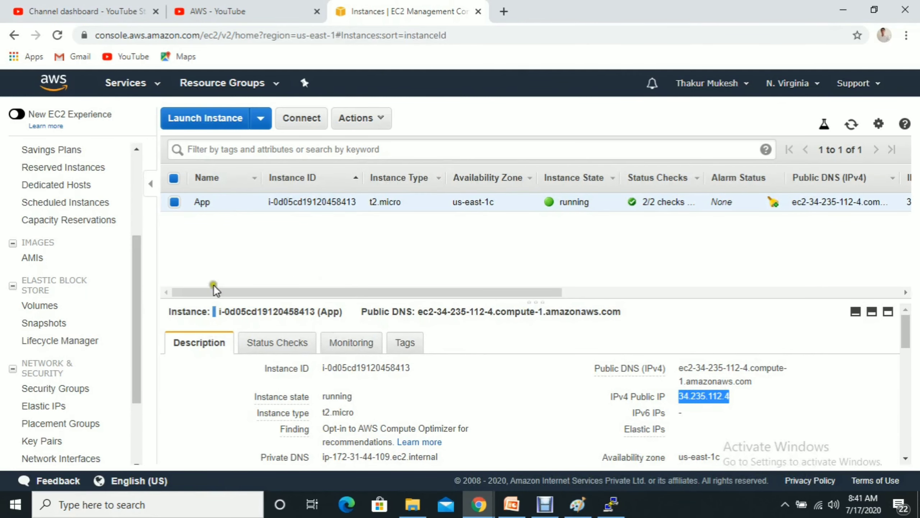
{"action": "left_click_drag", "start_coordinate": [138, 294], "coordinate": [136, 324]}
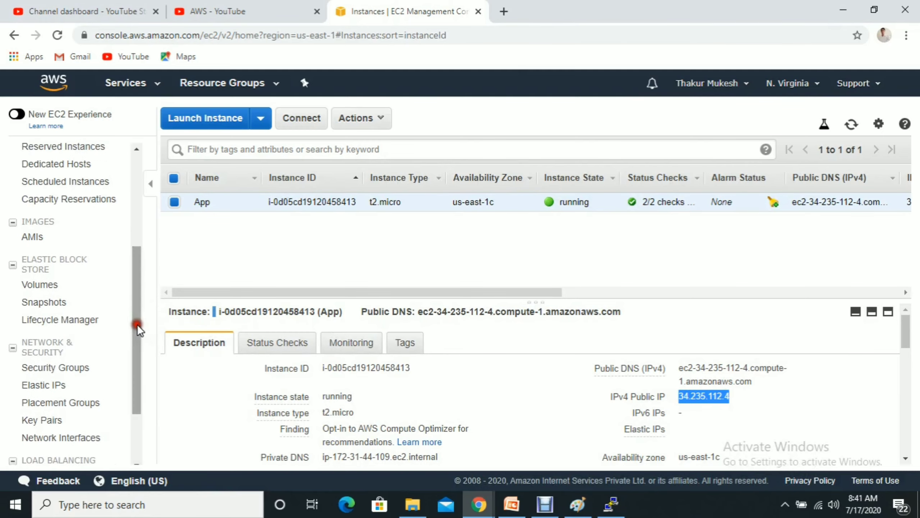
{"action": "right_click", "coordinate": [41, 287]}
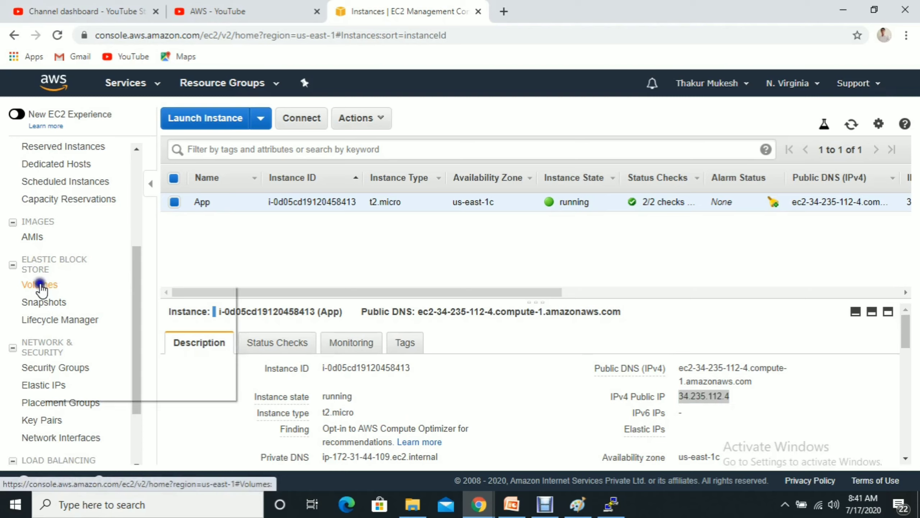
{"action": "left_click", "coordinate": [49, 290]}
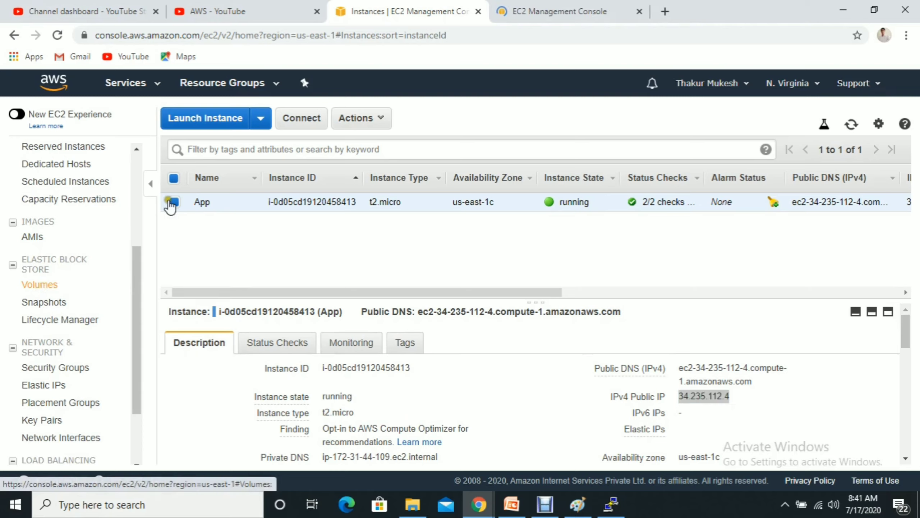
{"action": "left_click", "coordinate": [582, 11]}
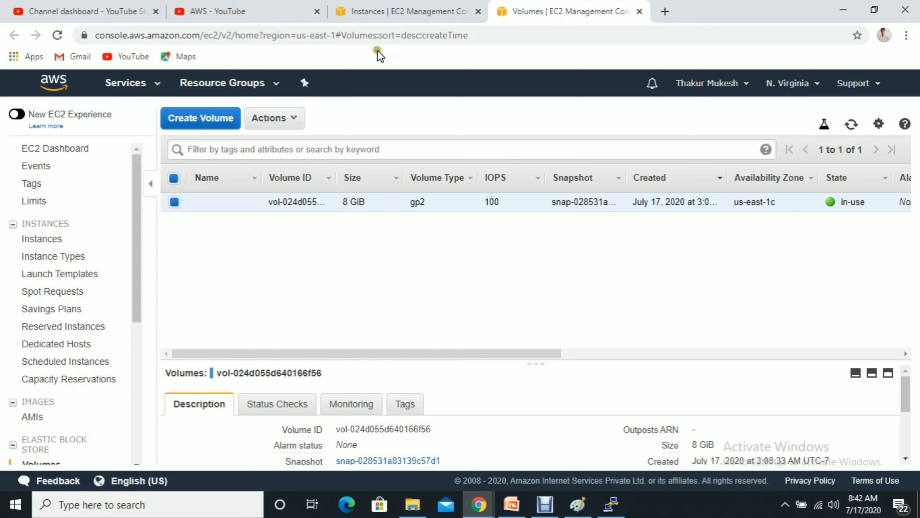
Start creating a new volume with type General Purpose SSD (gp2) and a size of 2 GiB
{"action": "left_click", "coordinate": [187, 123]}
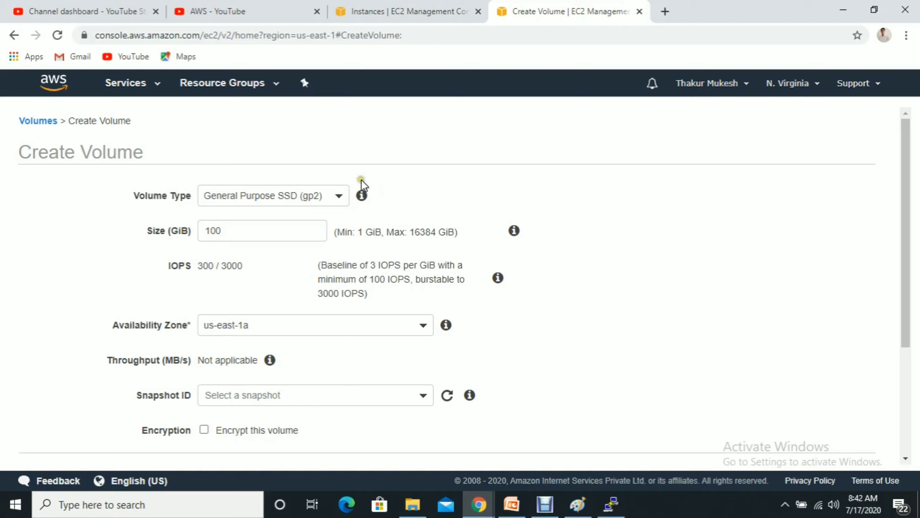
{"action": "left_click", "coordinate": [343, 195]}
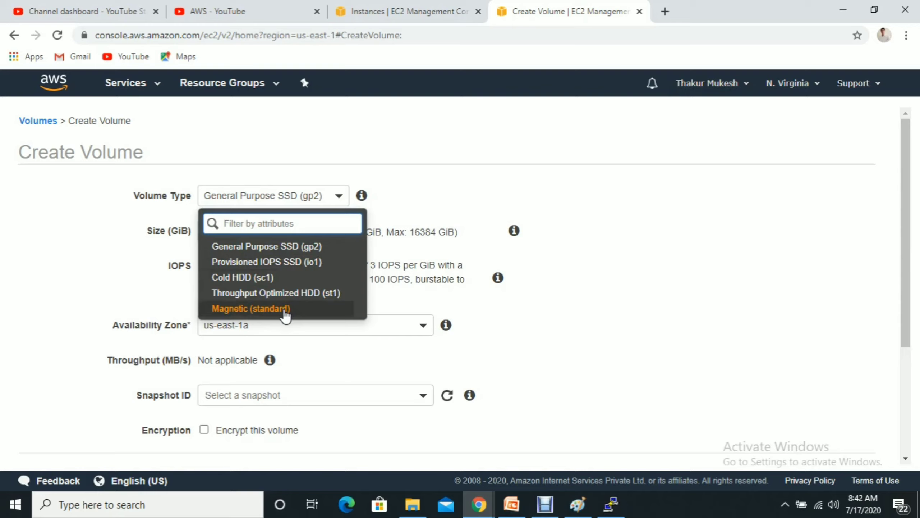
{"action": "left_click", "coordinate": [320, 250]}
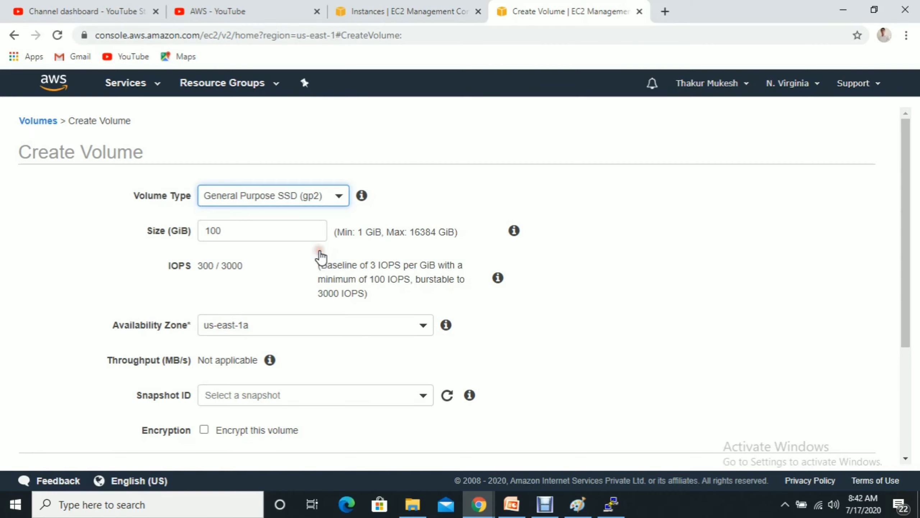
{"action": "double_click", "coordinate": [242, 223]}
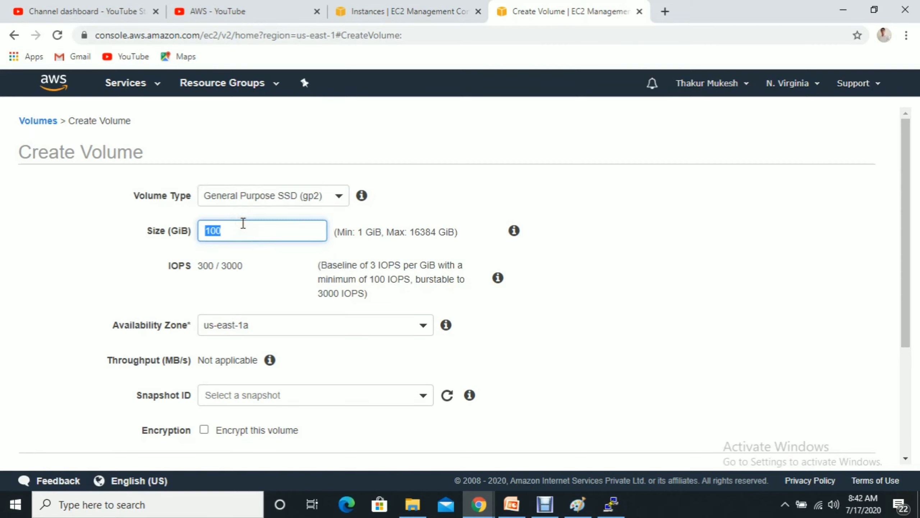
{"action": "type", "text": "2"}
{"action": "left_click", "coordinate": [80, 278]}
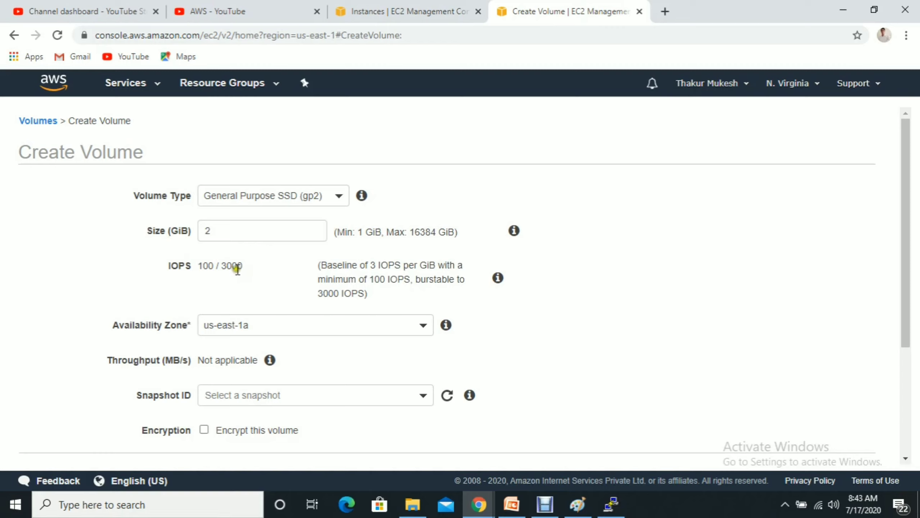
{"action": "left_click", "coordinate": [286, 199]}
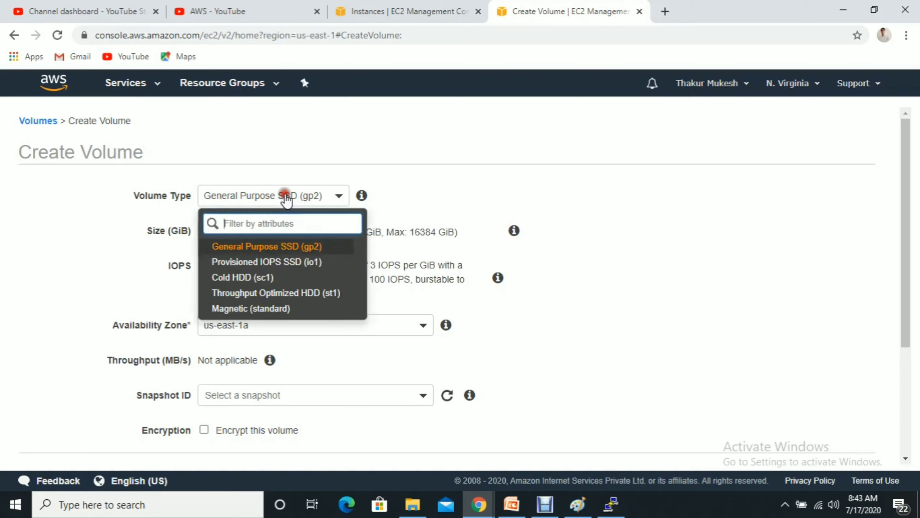
{"action": "left_click", "coordinate": [96, 261]}
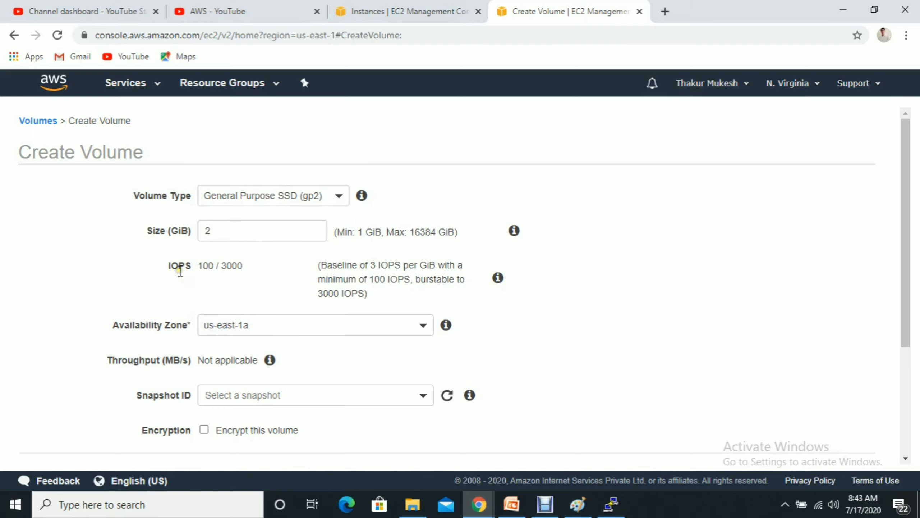
{"action": "left_click", "coordinate": [261, 192]}
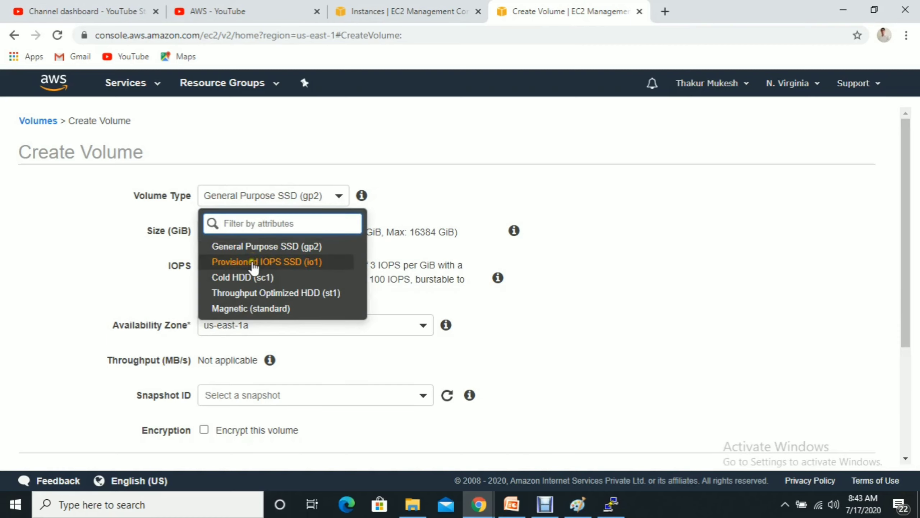
{"action": "left_click", "coordinate": [327, 268]}
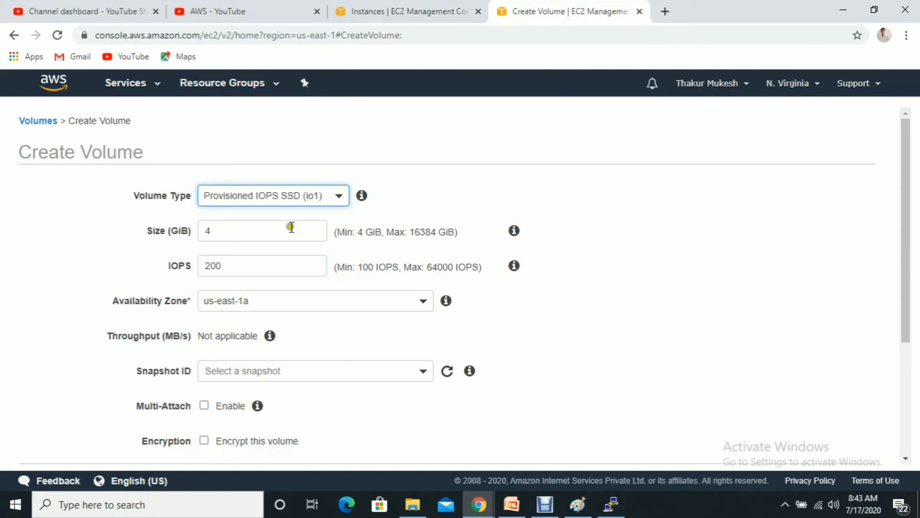
{"action": "left_click", "coordinate": [310, 198]}
{"action": "left_click", "coordinate": [276, 246]}
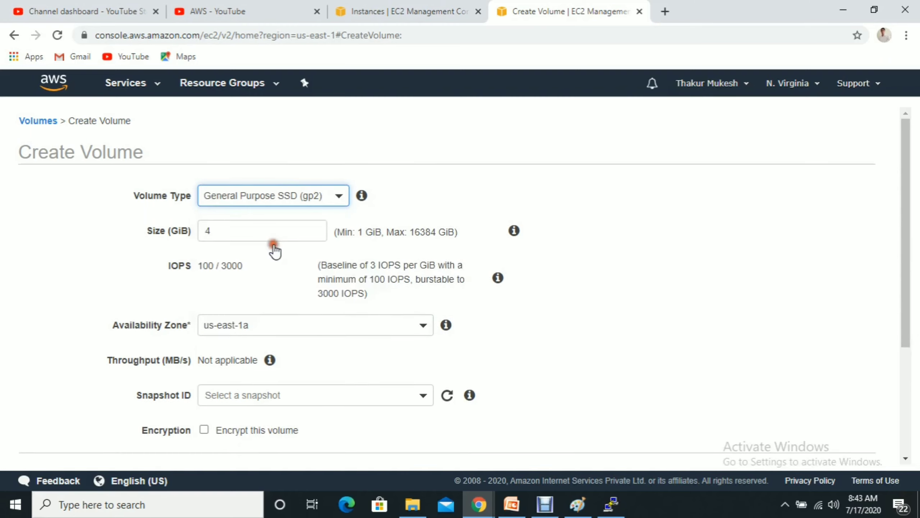
{"action": "double_click", "coordinate": [238, 232]}
{"action": "key", "text": "BackSpace"}
{"action": "type", "text": "2"}
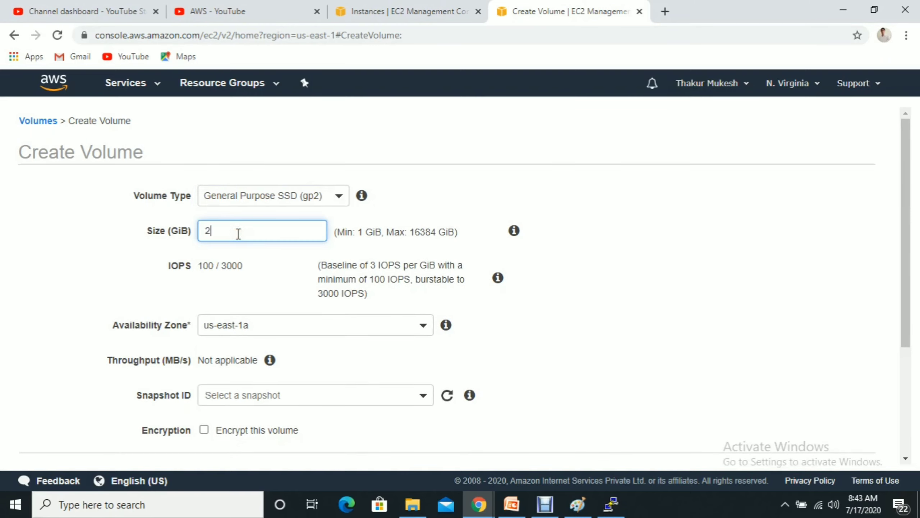
{"action": "left_click", "coordinate": [85, 280]}
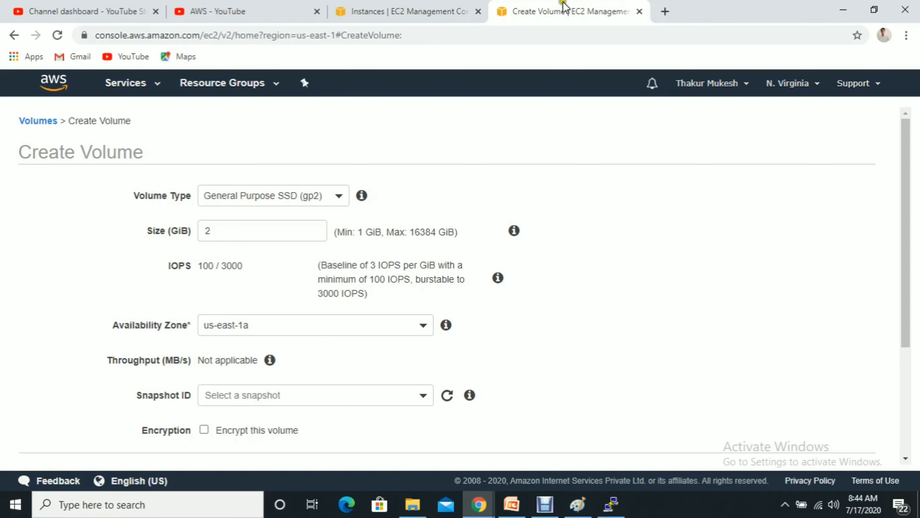
Check the App instance's availability zone and set the new volume's availability zone to us-east-1c
{"action": "left_click", "coordinate": [395, 12]}
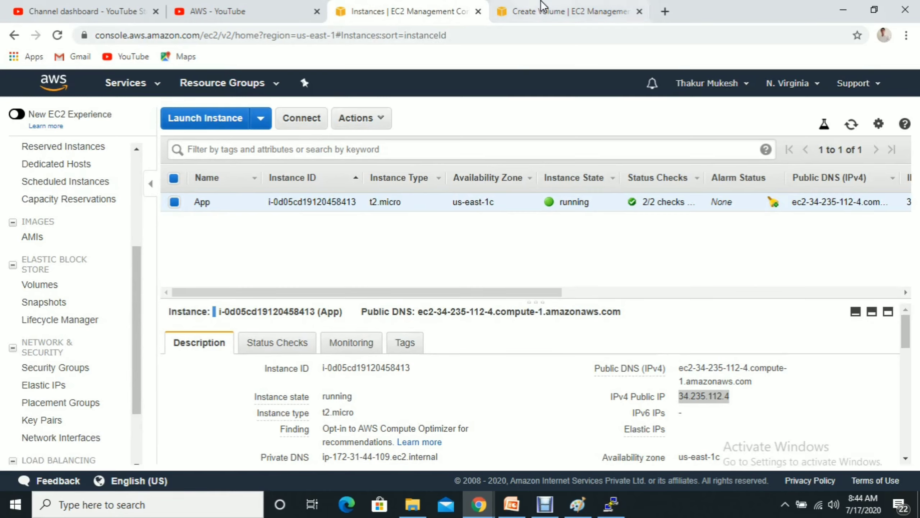
{"action": "left_click", "coordinate": [558, 12]}
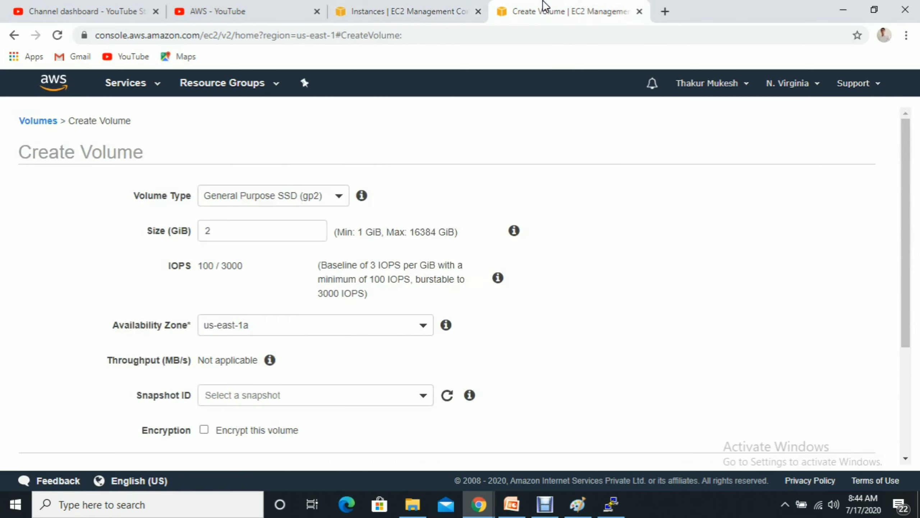
{"action": "left_click", "coordinate": [302, 332]}
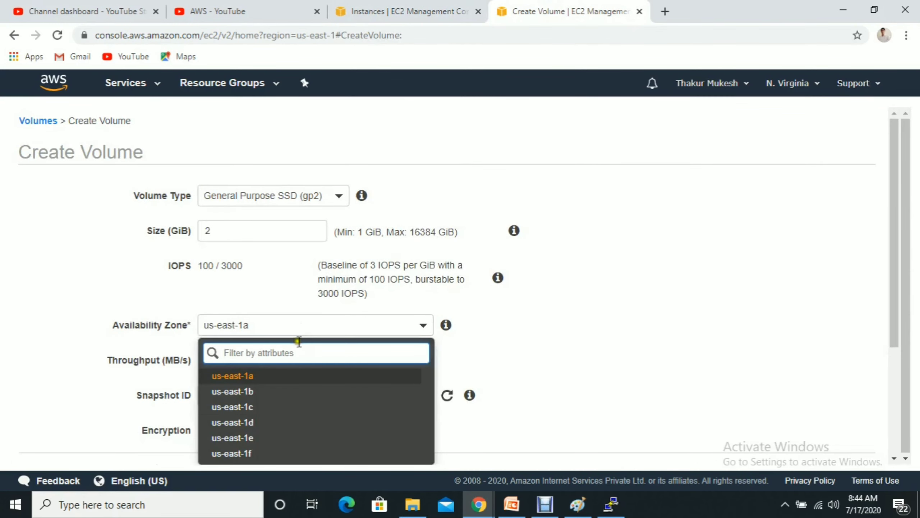
{"action": "left_click", "coordinate": [261, 407]}
{"action": "left_click", "coordinate": [540, 334]}
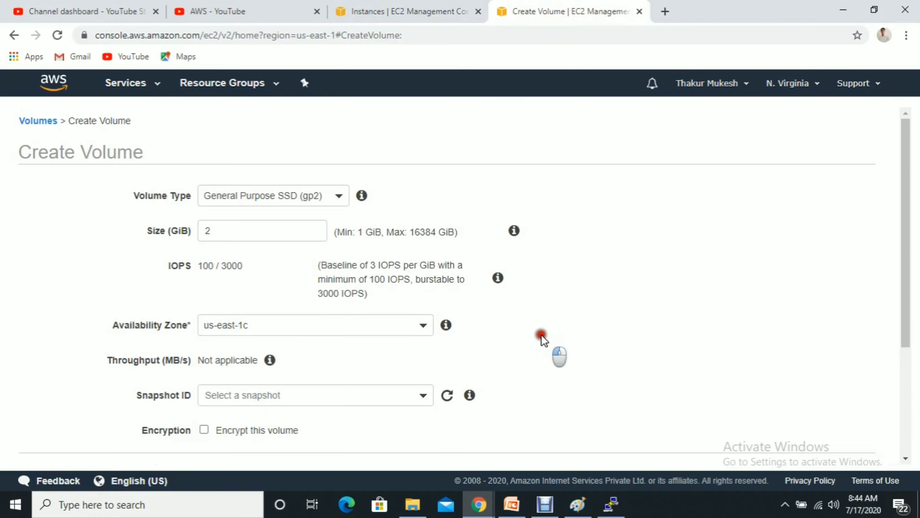
Add a tag to the new volume with the key nmae and the value db
{"action": "left_click_drag", "start_coordinate": [903, 228], "coordinate": [903, 293]}
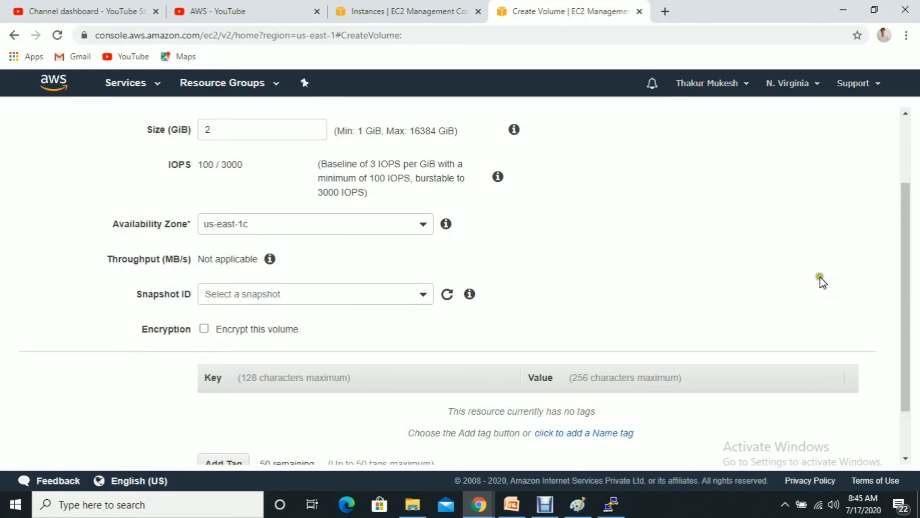
{"action": "left_click_drag", "start_coordinate": [905, 228], "coordinate": [904, 263]}
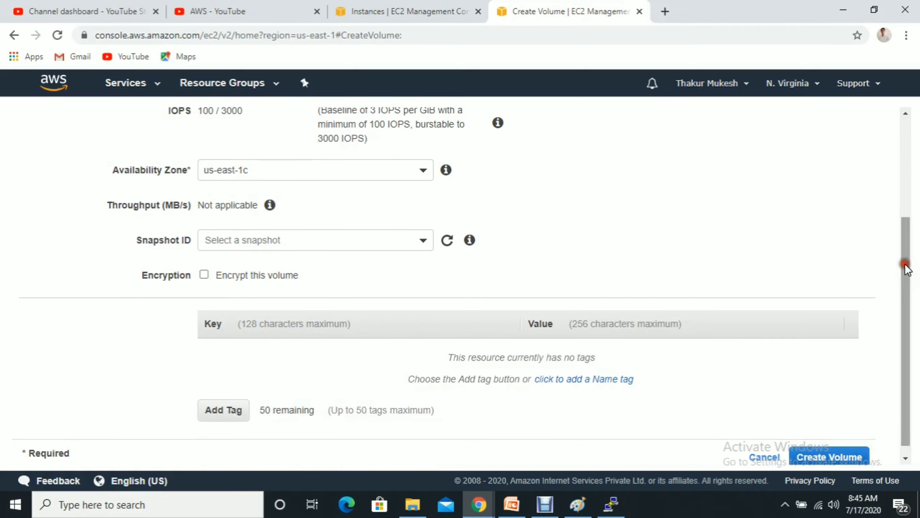
{"action": "left_click", "coordinate": [210, 415]}
{"action": "type", "text": "nmae"}
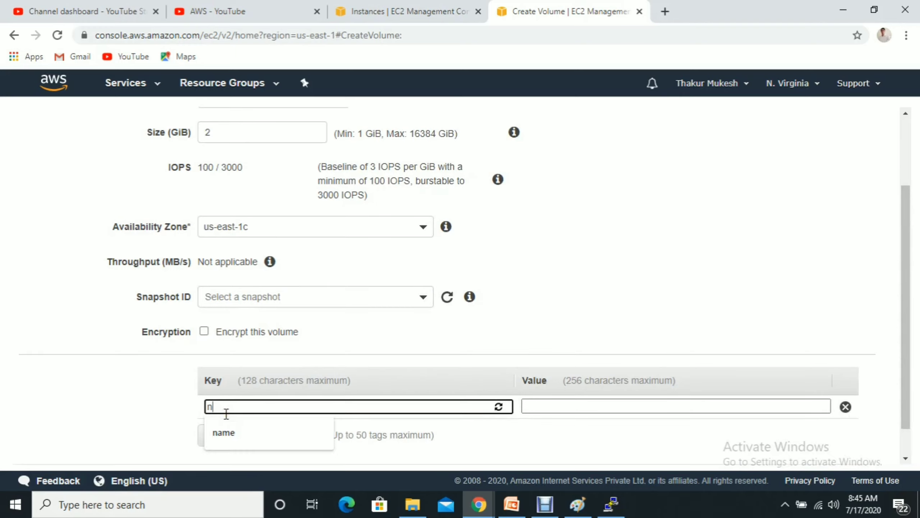
{"action": "left_click", "coordinate": [529, 403]}
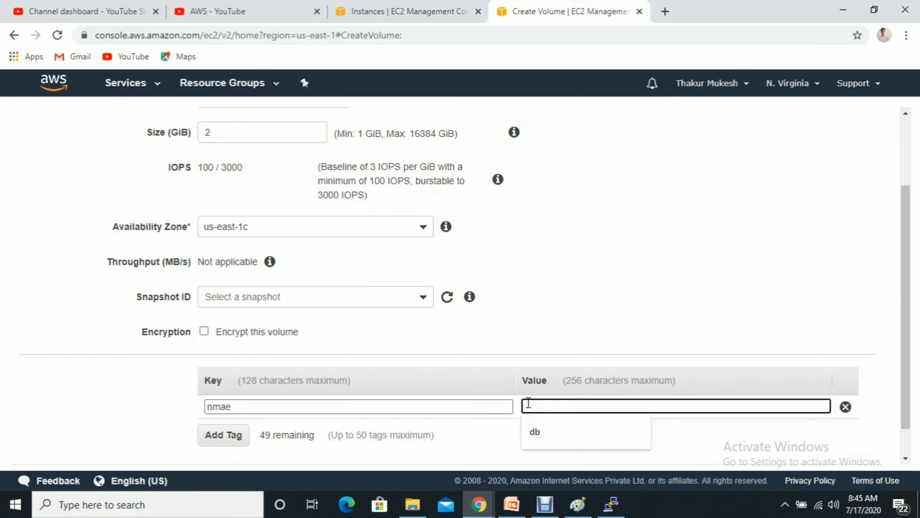
{"action": "left_click", "coordinate": [540, 427]}
{"action": "left_click", "coordinate": [601, 306]}
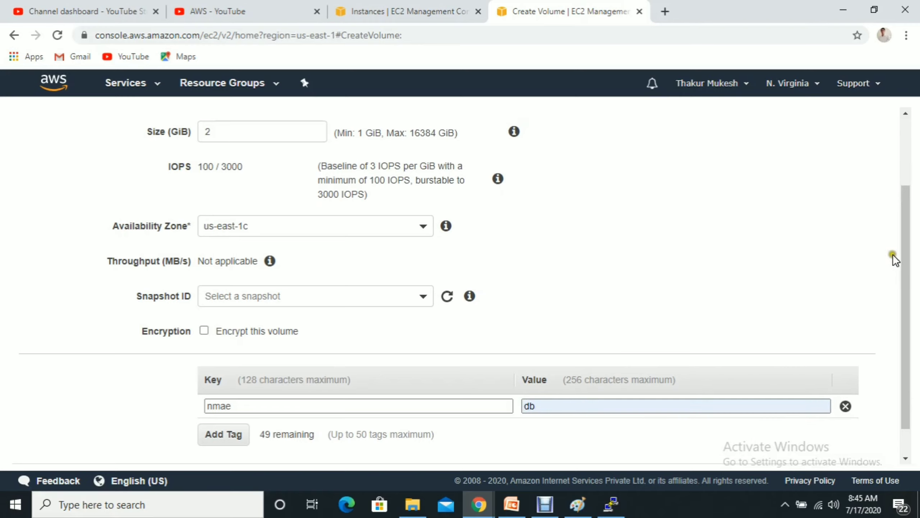
Correct the tag key to name, then create the volume and return to the volume list
{"action": "left_click_drag", "start_coordinate": [903, 244], "coordinate": [904, 310]}
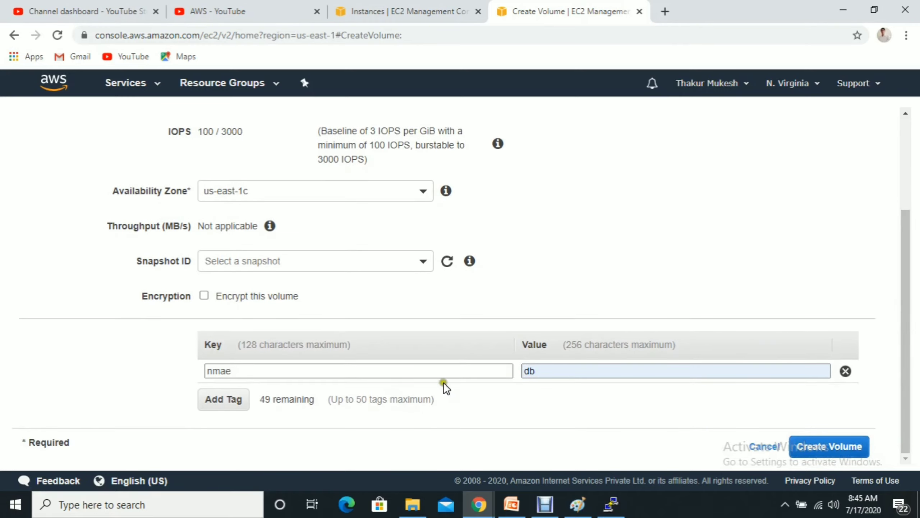
{"action": "left_click_drag", "start_coordinate": [250, 372], "coordinate": [147, 377]}
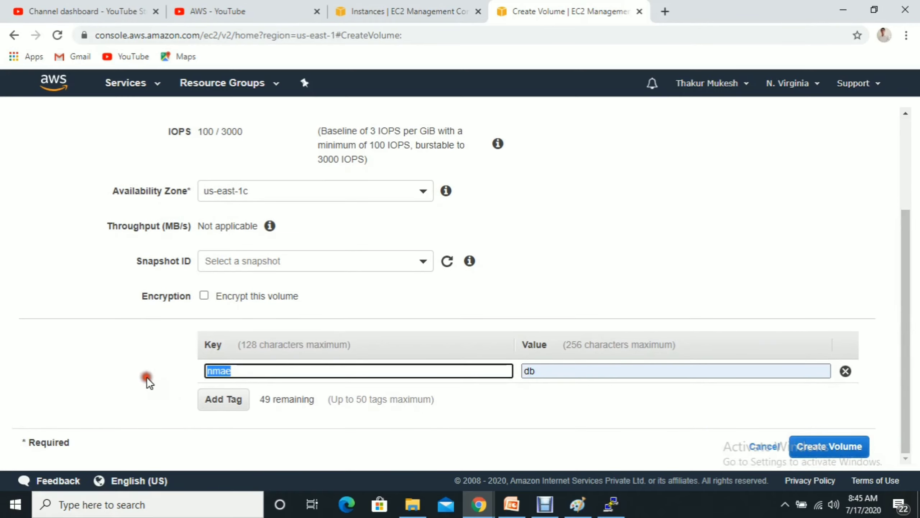
{"action": "type", "text": "name"}
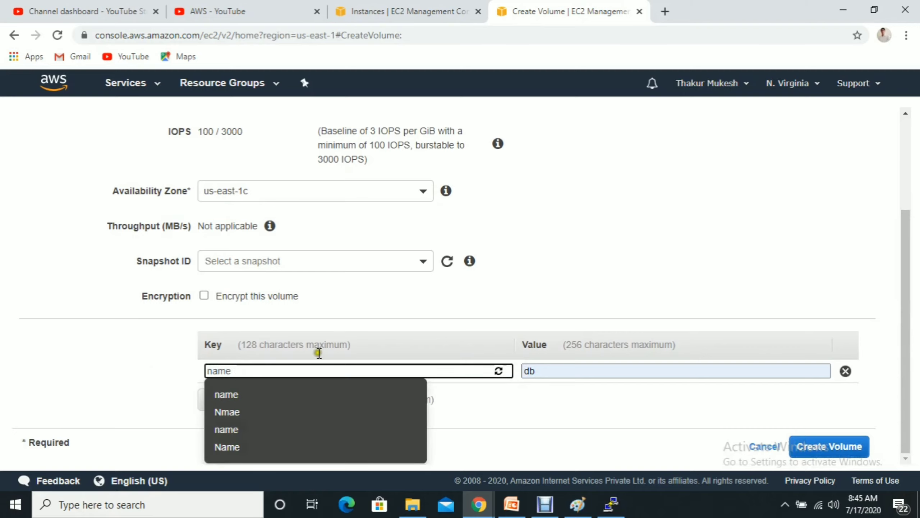
{"action": "left_click", "coordinate": [116, 383]}
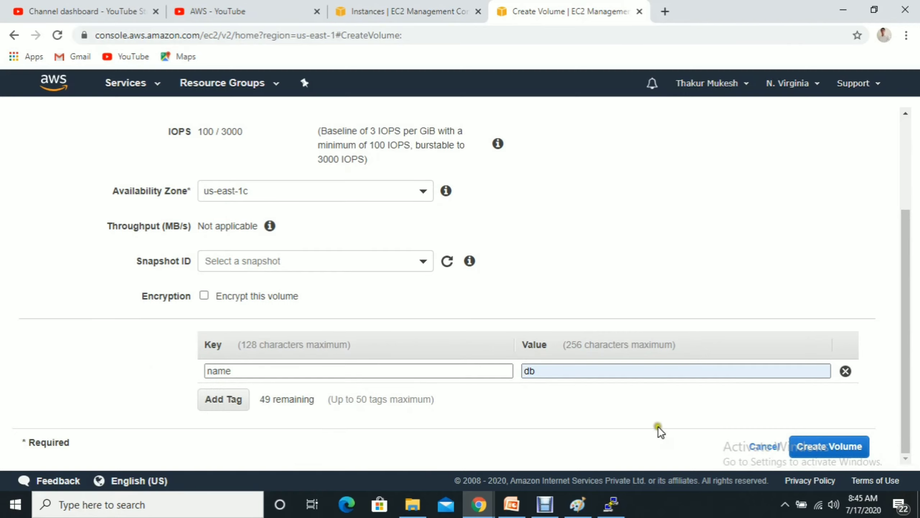
{"action": "left_click", "coordinate": [821, 450]}
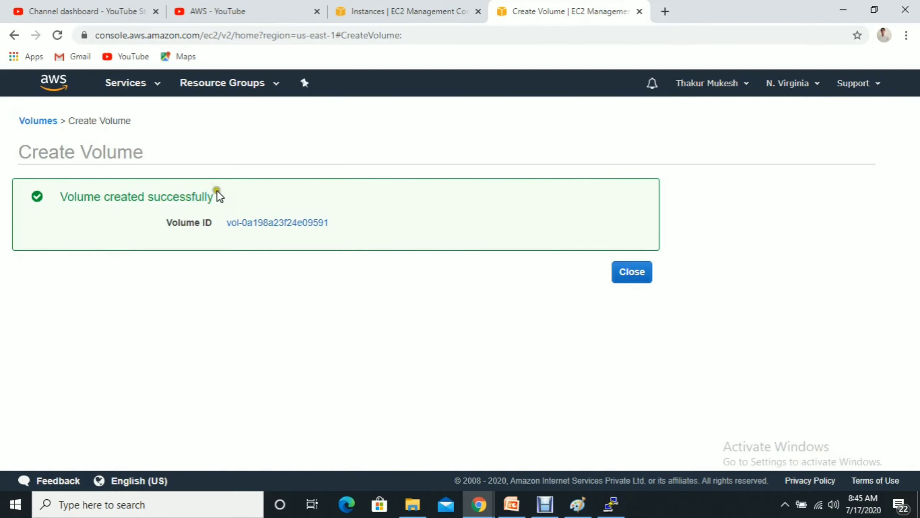
{"action": "left_click", "coordinate": [630, 285]}
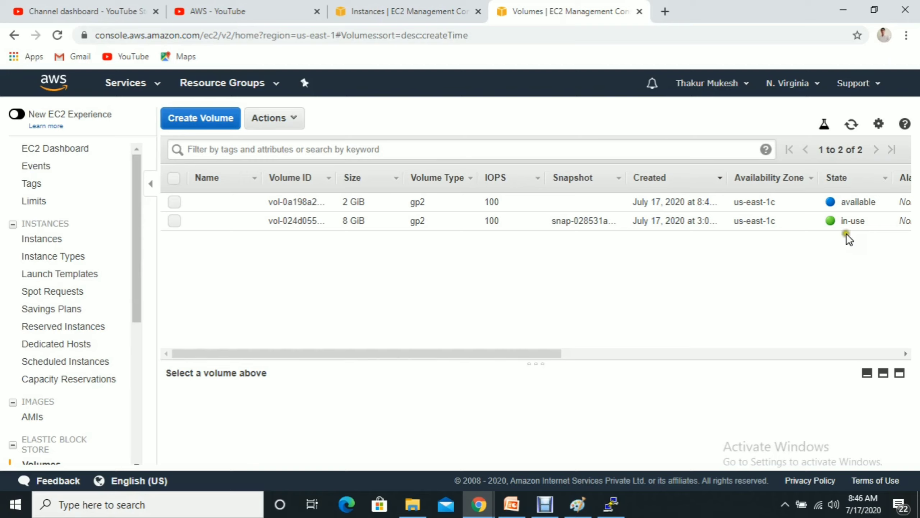
Start attaching the available 2 GiB volume and check the ID of the App instance in the instance list
{"action": "left_click", "coordinate": [174, 203]}
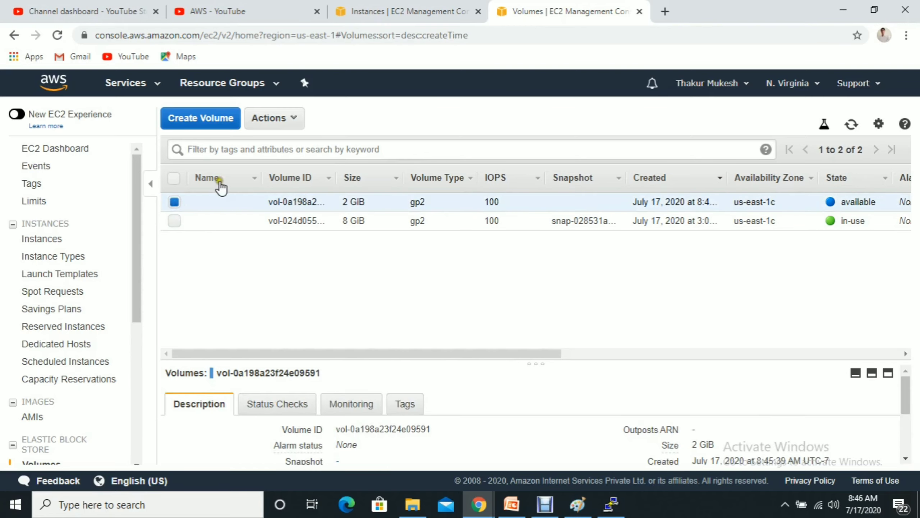
{"action": "left_click", "coordinate": [295, 122]}
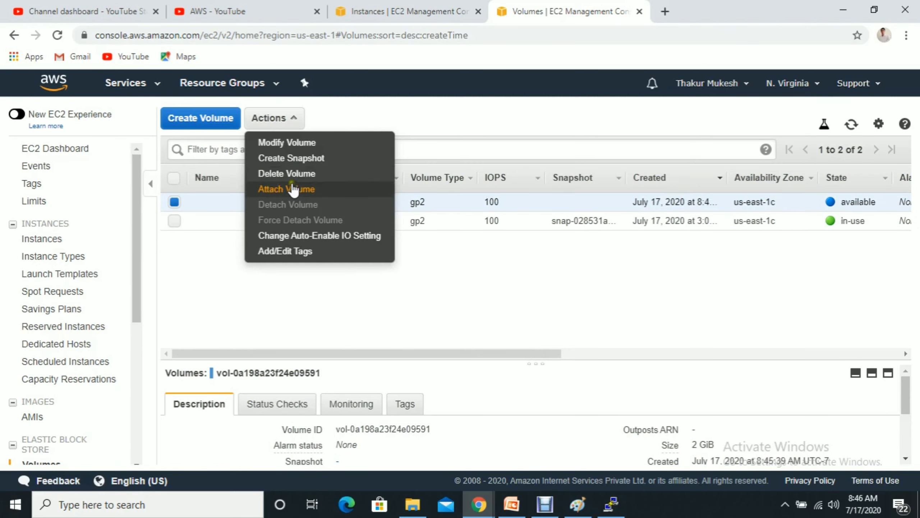
{"action": "left_click", "coordinate": [293, 189]}
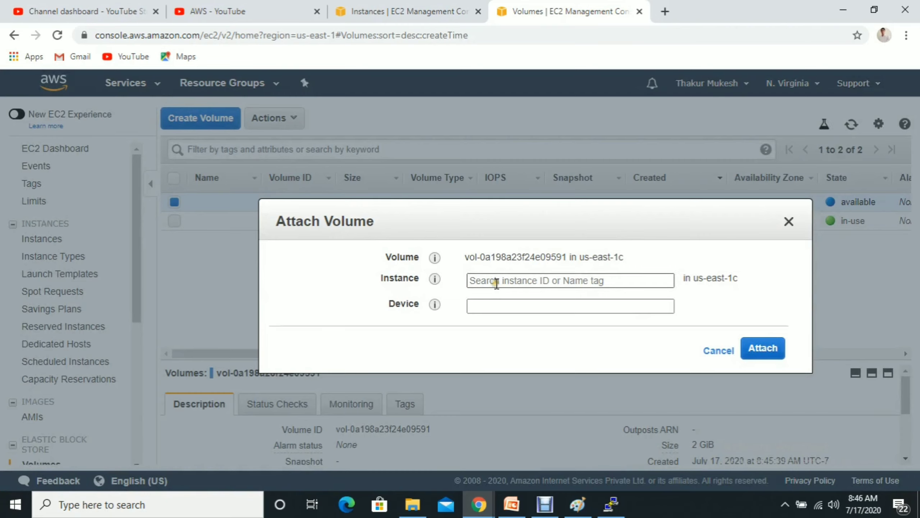
{"action": "left_click", "coordinate": [398, 11]}
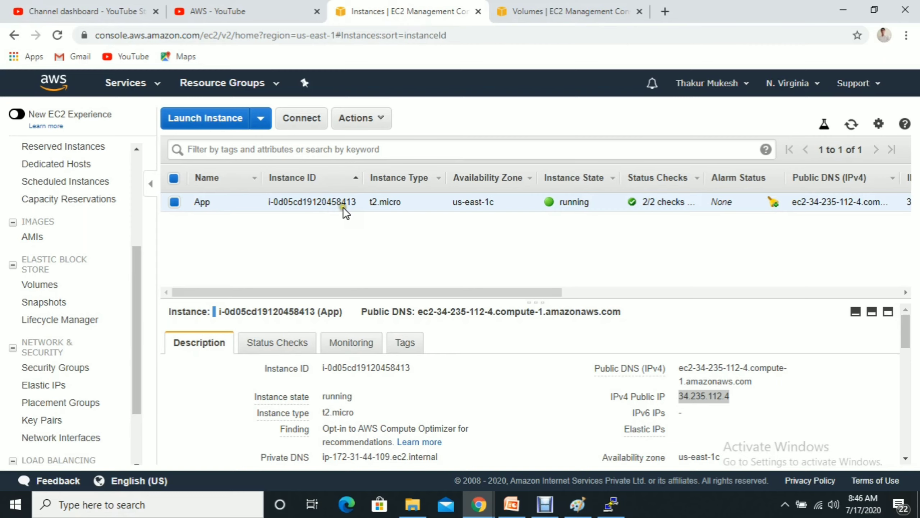
{"action": "left_click", "coordinate": [556, 12]}
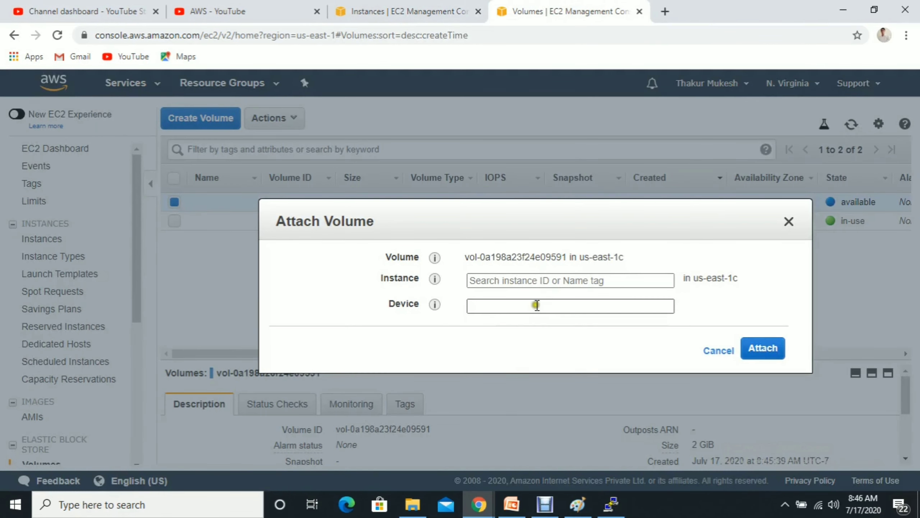
Choose the running App instance as the target, keep the device name /dev/sdf, and attach the volume
{"action": "left_click", "coordinate": [542, 283]}
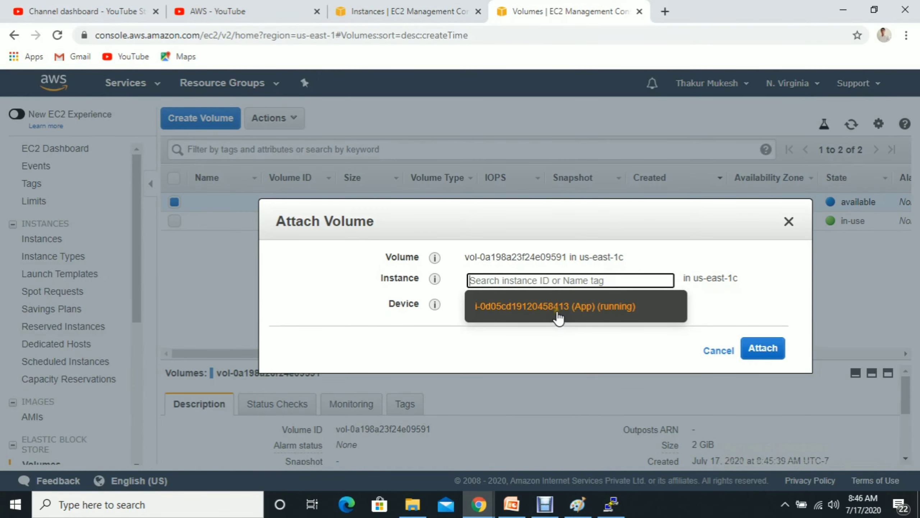
{"action": "left_click", "coordinate": [552, 312]}
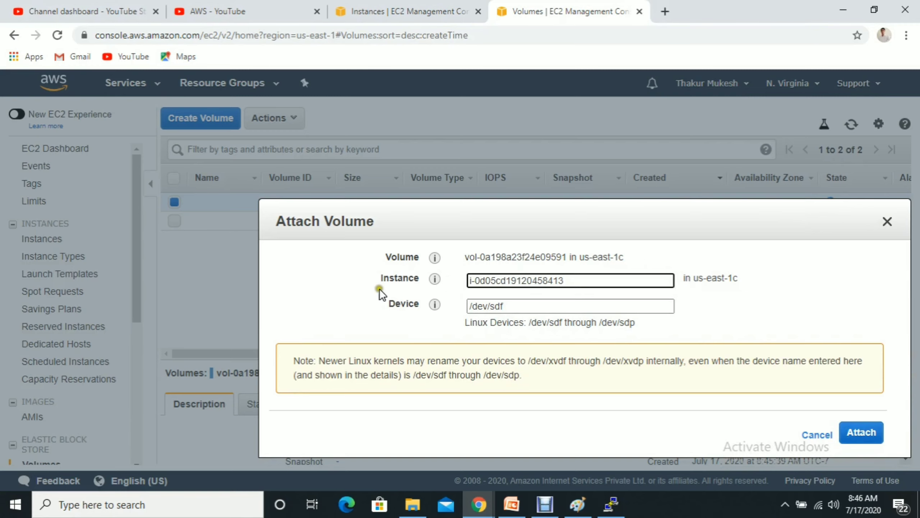
{"action": "left_click", "coordinate": [514, 308]}
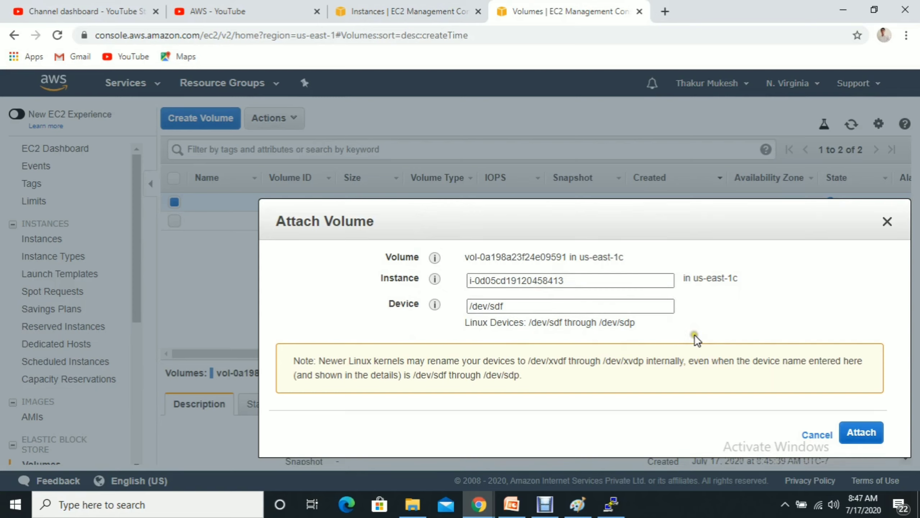
{"action": "left_click", "coordinate": [862, 433]}
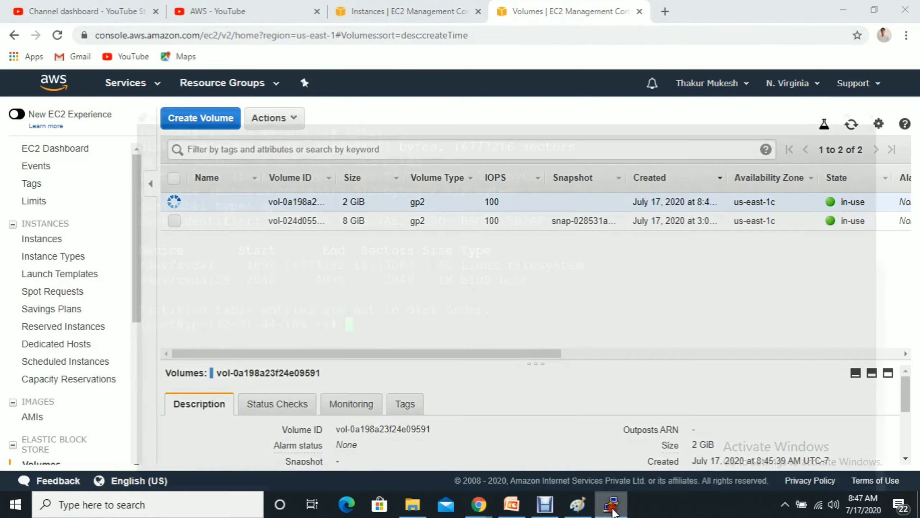
Switch to the instance's PuTTY terminal and list its disks with fdisk -l
{"action": "left_click", "coordinate": [611, 504]}
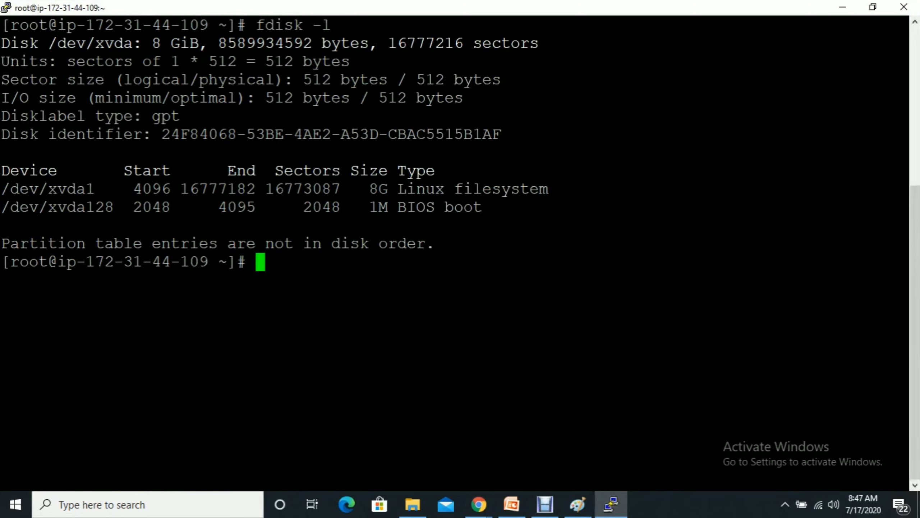
{"action": "type", "text": "fdisk "}
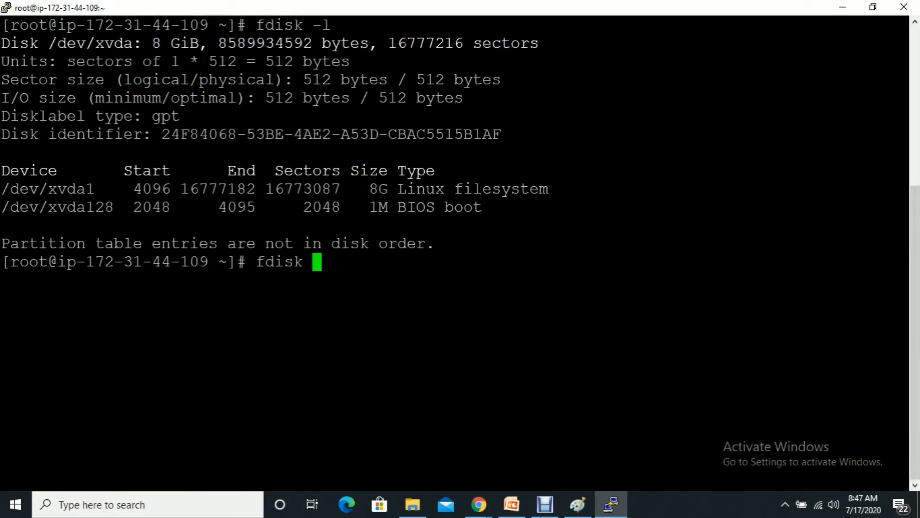
{"action": "type", "text": "-l"}
{"action": "key", "text": "Return"}
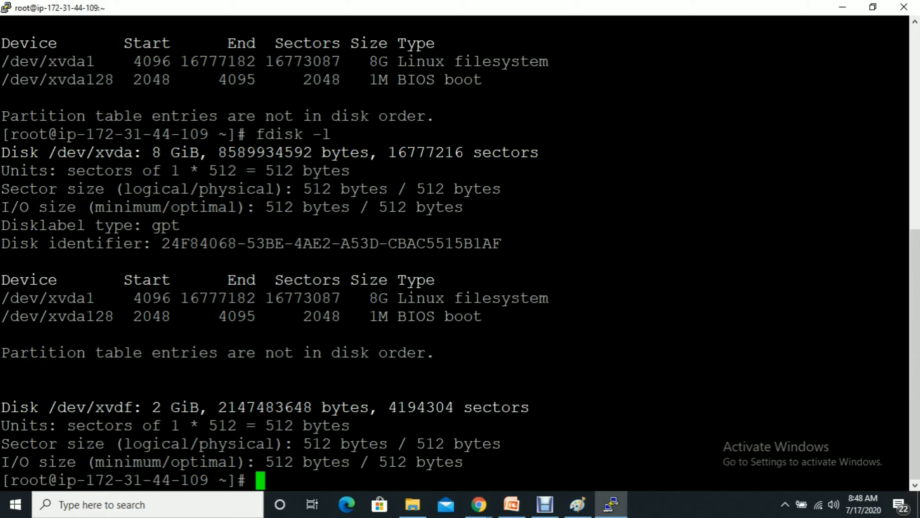
{"action": "type", "text": "mk"}
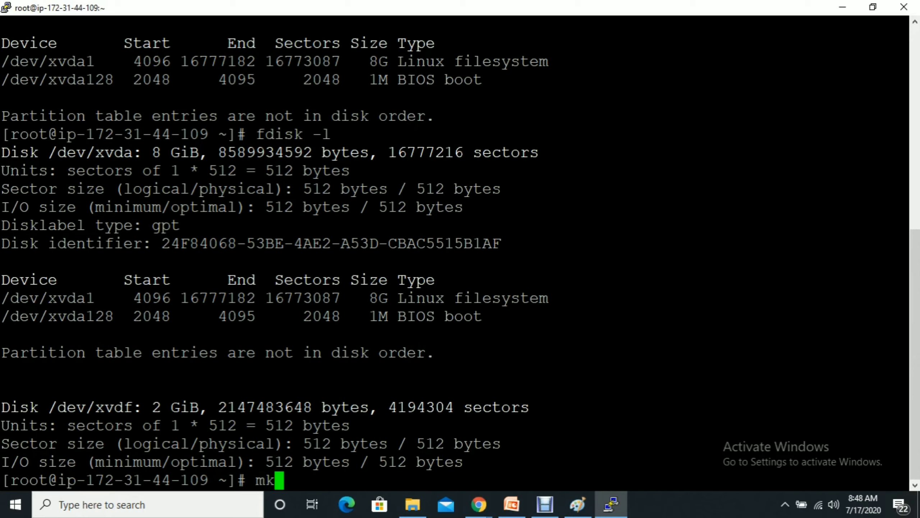
{"action": "type", "text": "fs"}
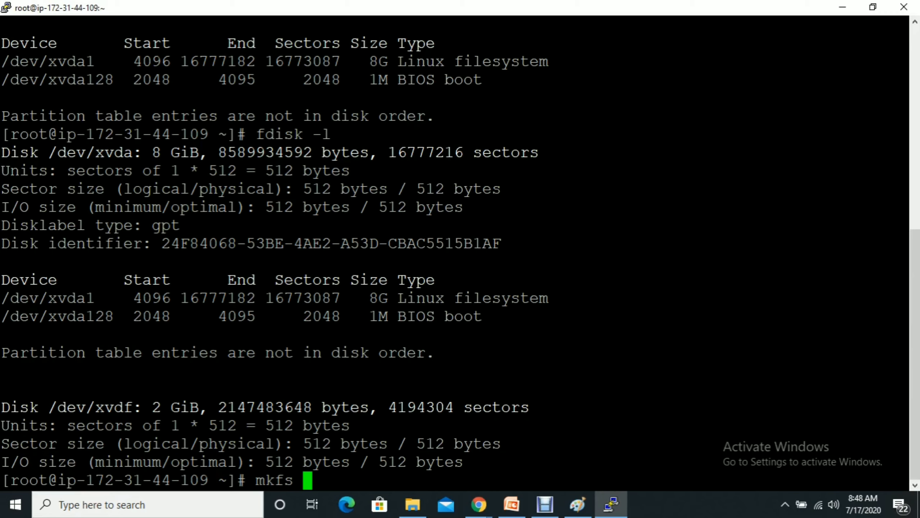
{"action": "key", "text": "BackSpace"}
{"action": "key", "text": "BackSpace"}
{"action": "key", "text": "BackSpace"}
{"action": "key", "text": "BackSpace"}
{"action": "key", "text": "BackSpace"}
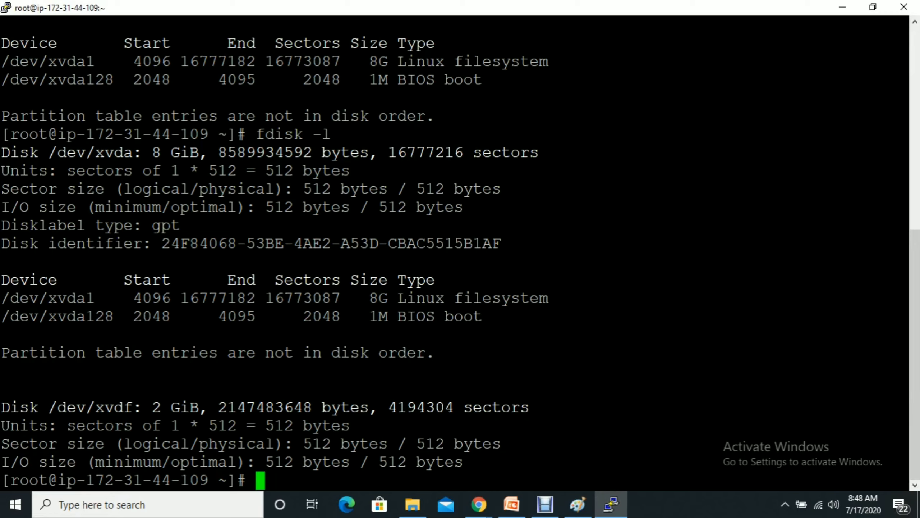